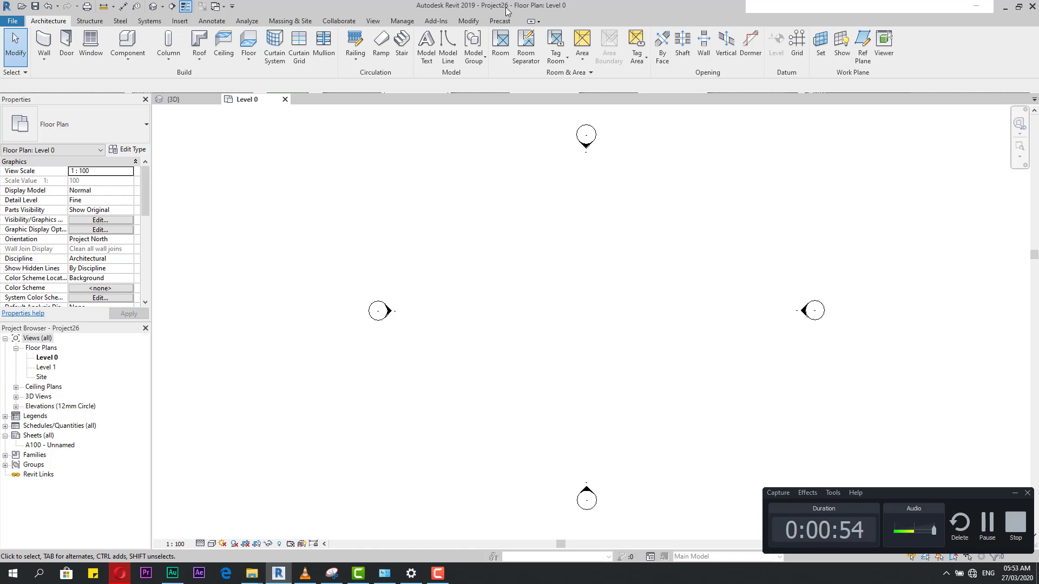
Save the project as Arch Pro with a maximum of 3 backups, and save it once more
left_click(34, 6)
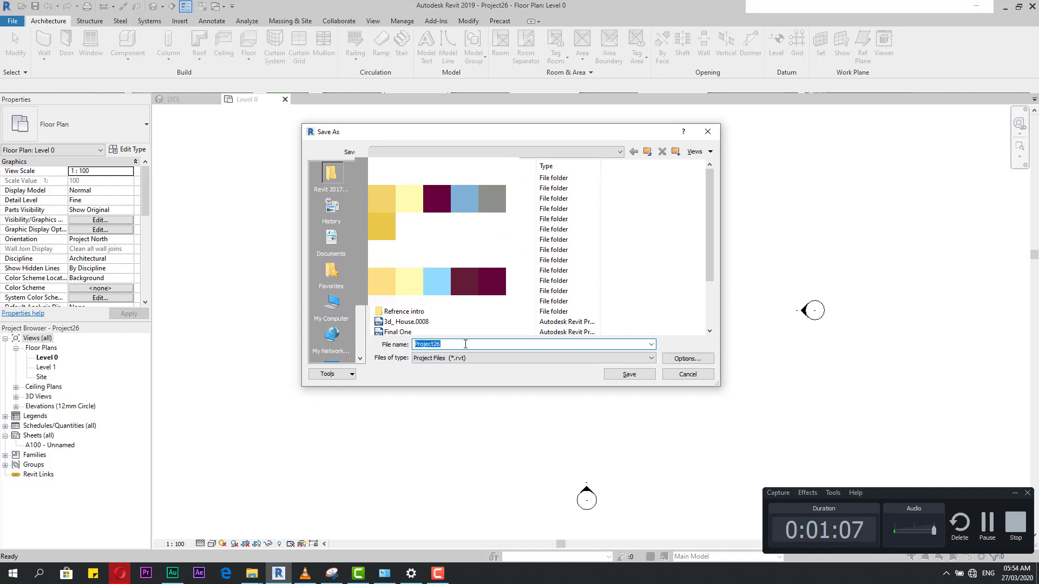
type("Arch Pro")
left_click(682, 359)
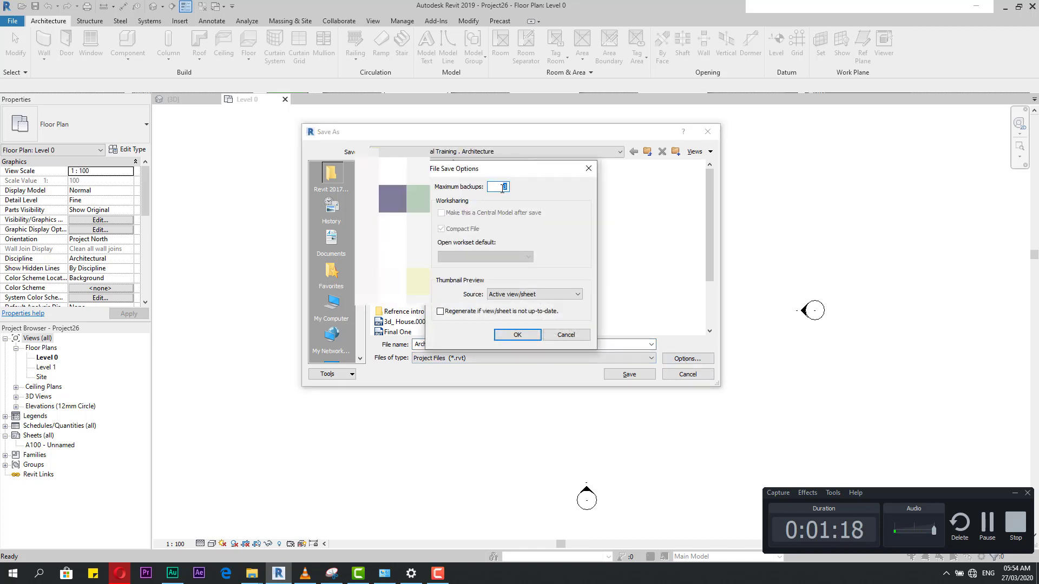
left_click(503, 188)
left_click_drag(511, 172, 578, 210)
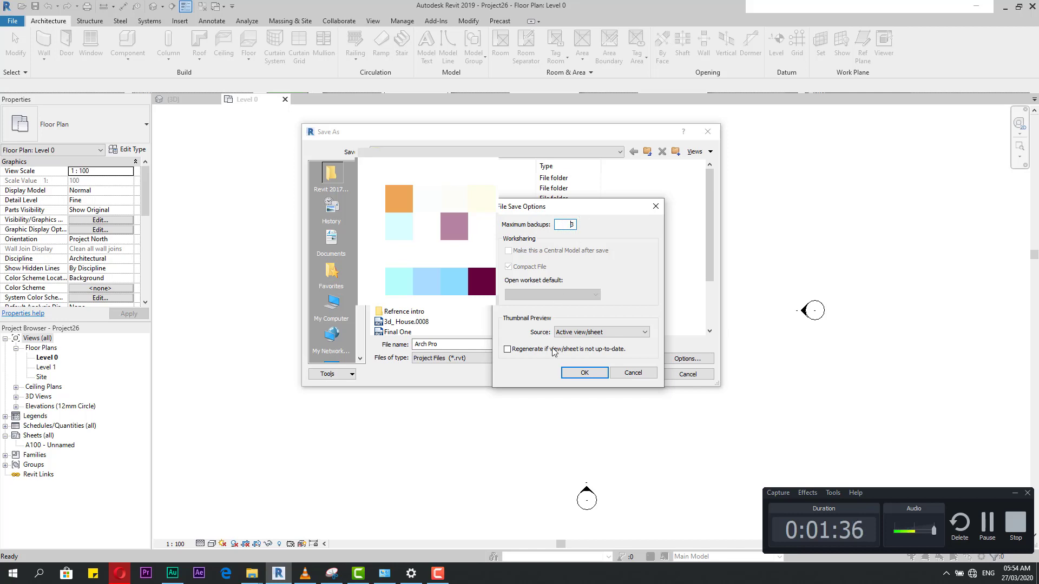
left_click(584, 373)
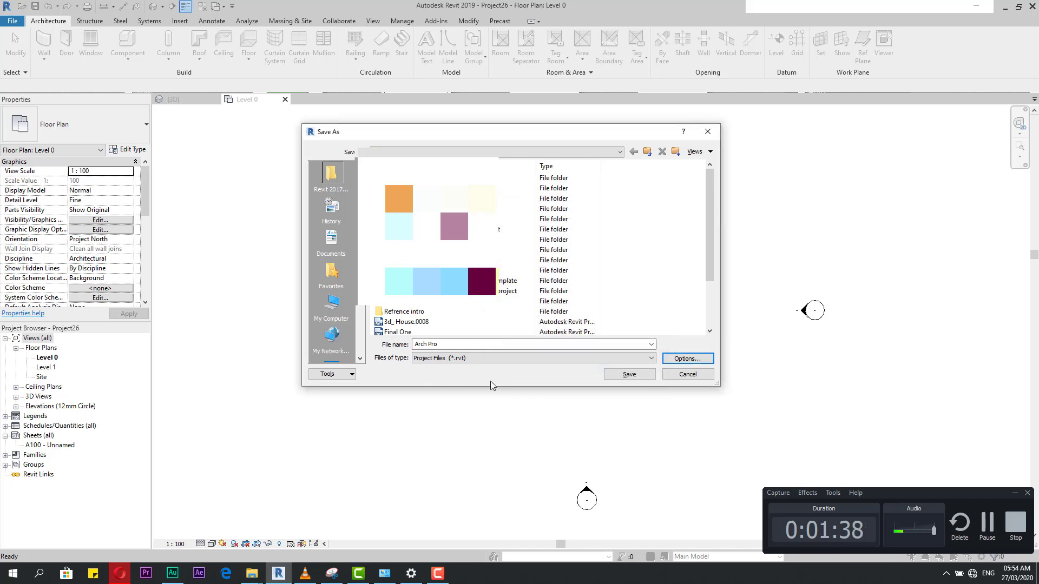
left_click(628, 374)
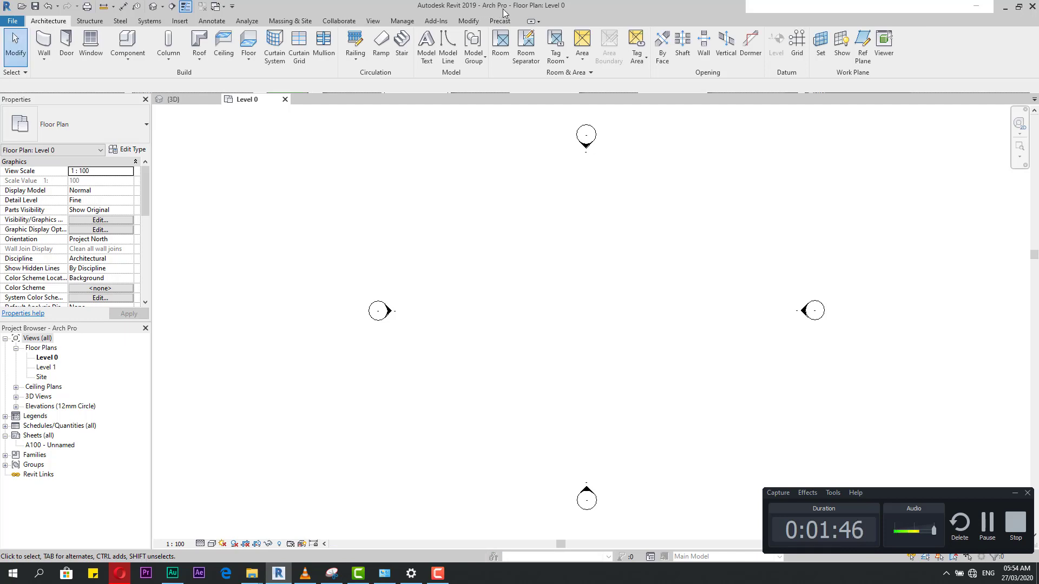
left_click(35, 8)
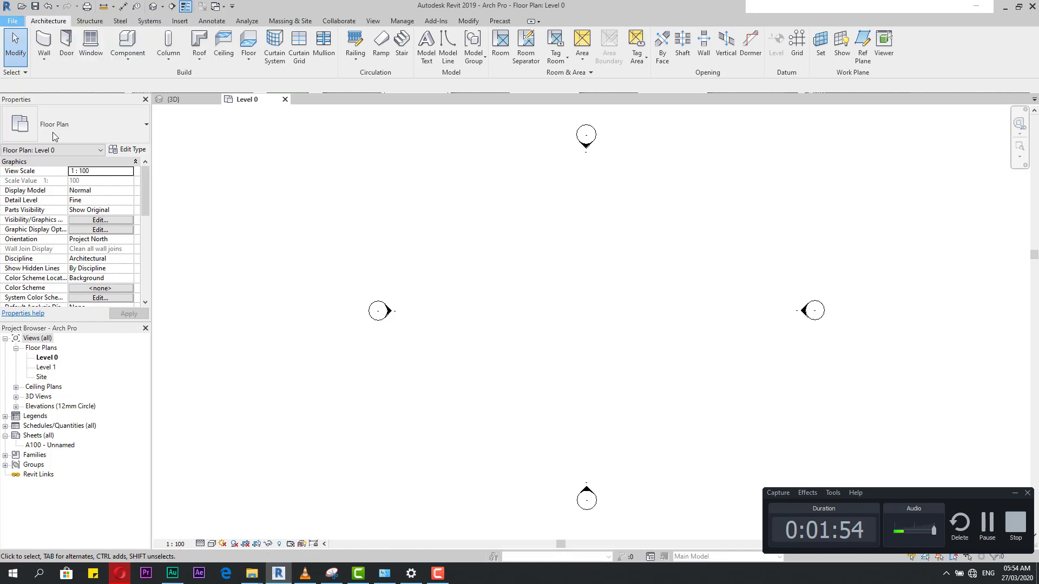
Open Save As for the project and compare the Arch Pro file with its Arch Pro.0001 backup
key("alt+f")
mouse_move(56, 152)
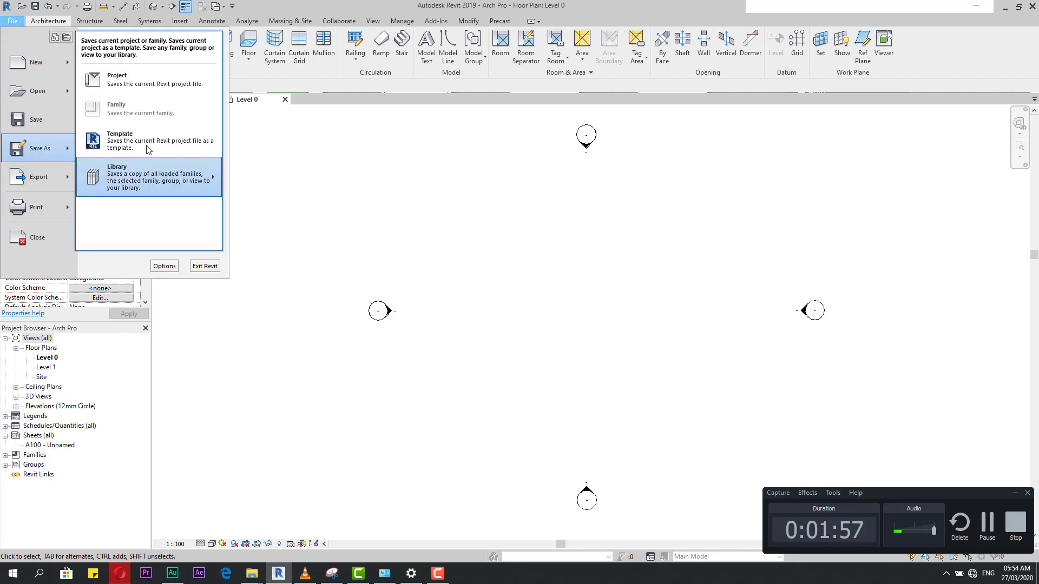
left_click(135, 80)
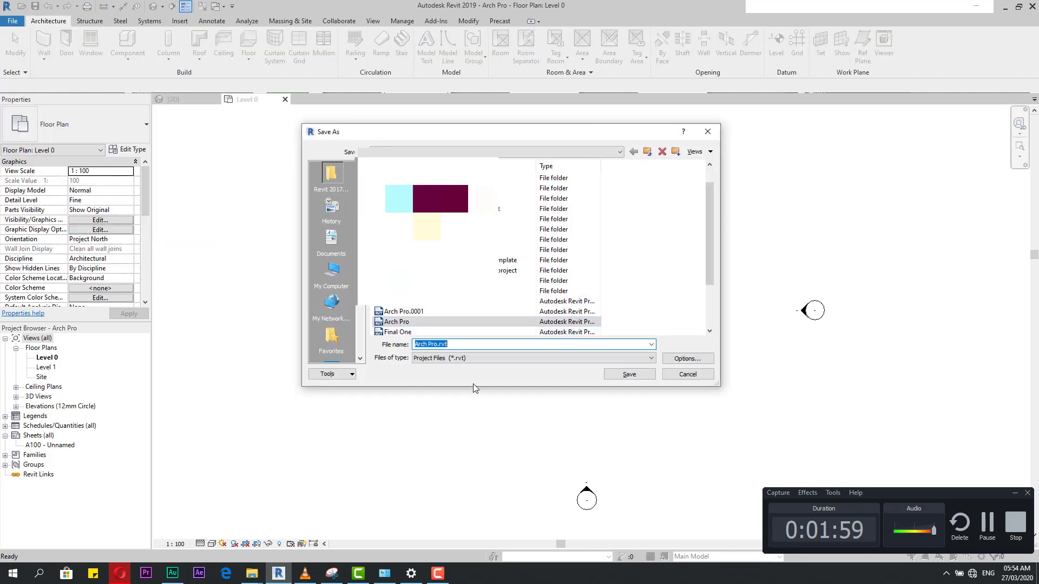
left_click_drag(476, 385, 469, 441)
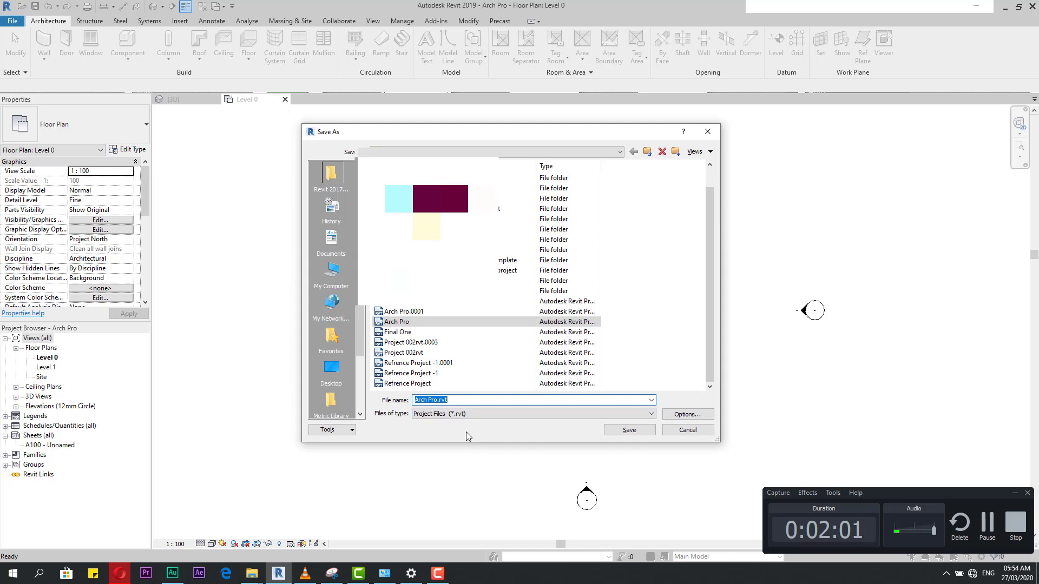
left_click(398, 323)
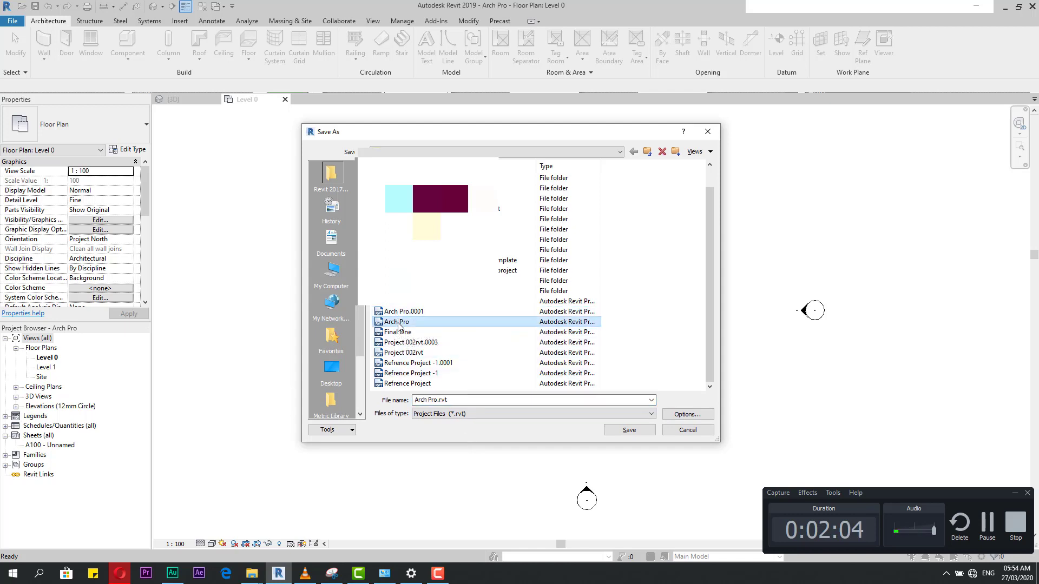
left_click(431, 312)
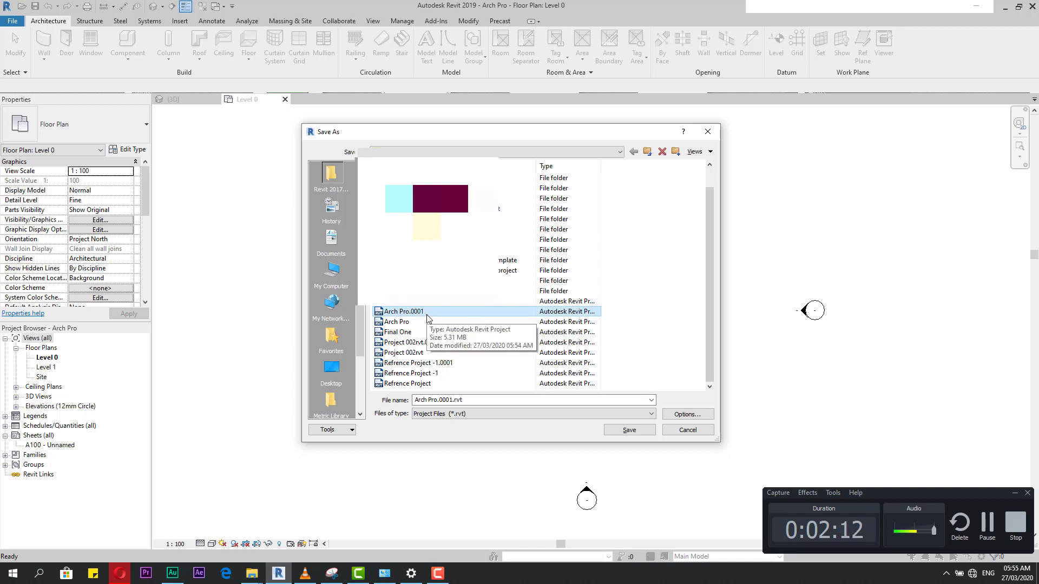
Check the maximum backups setting and the backup's file name, and leave Save As without saving
left_click(687, 414)
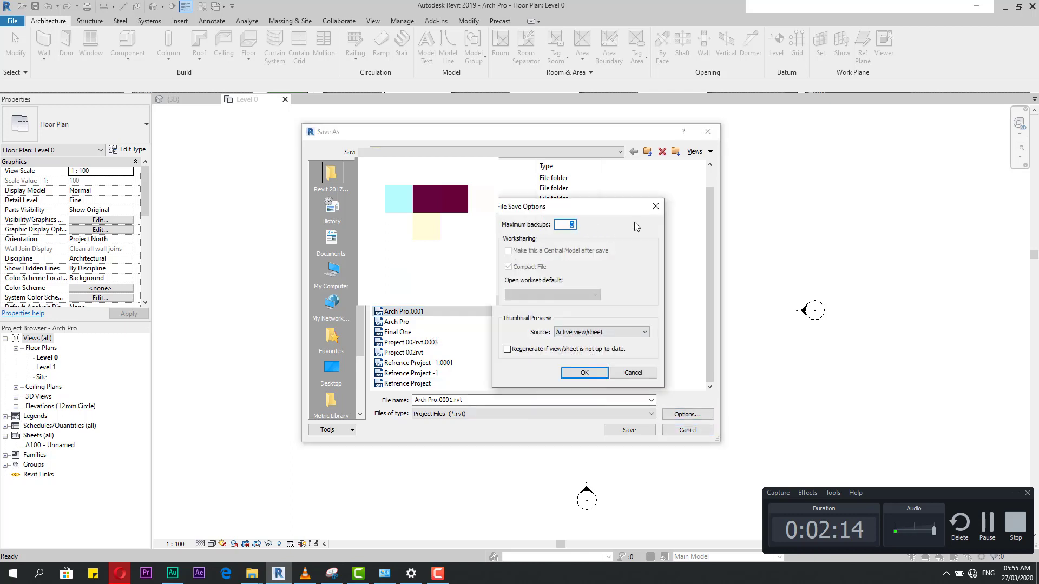
left_click(655, 206)
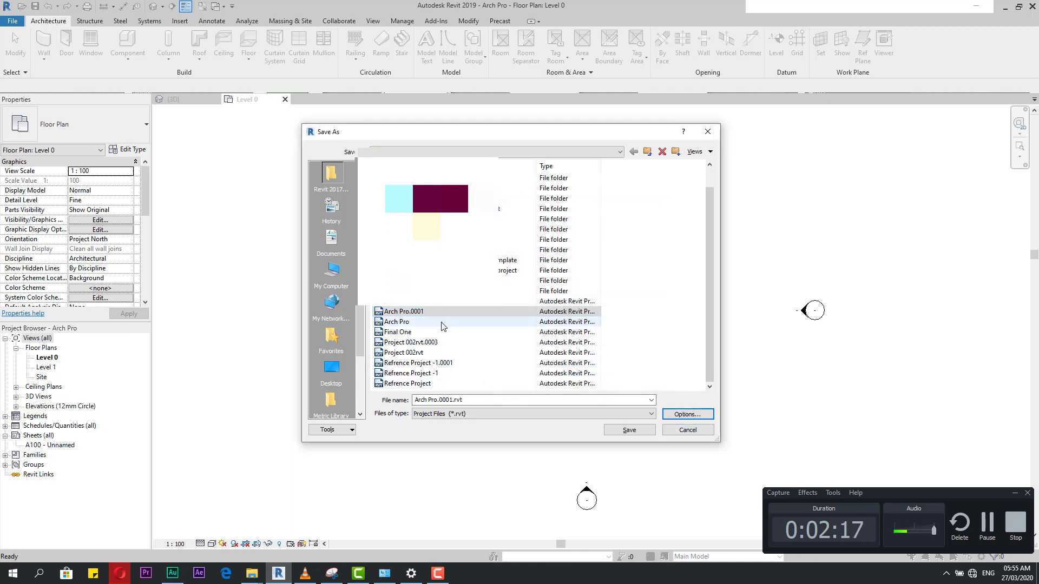
left_click(439, 400)
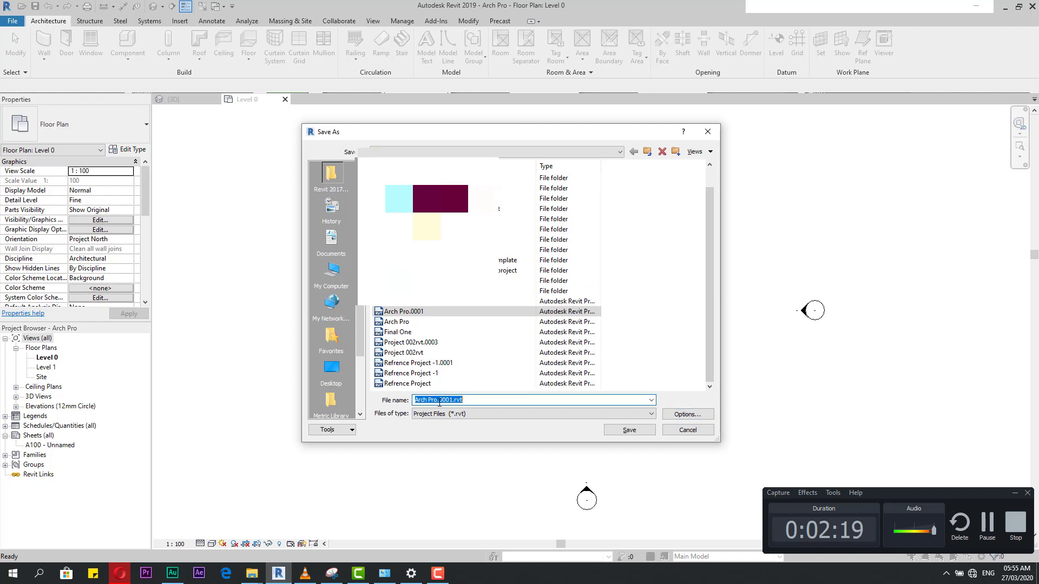
left_click(440, 400)
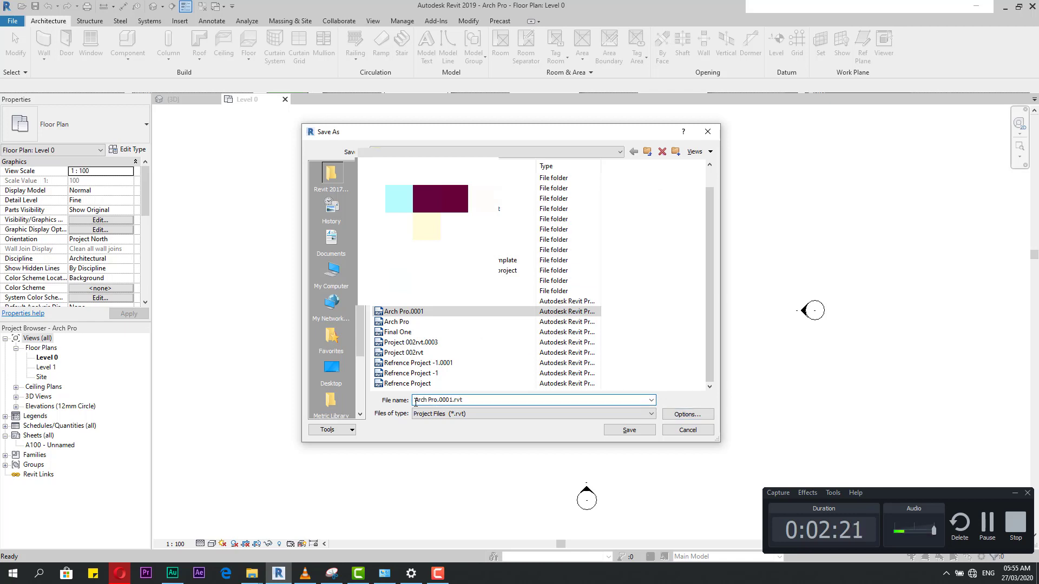
left_click_drag(414, 401, 439, 402)
left_click(450, 403)
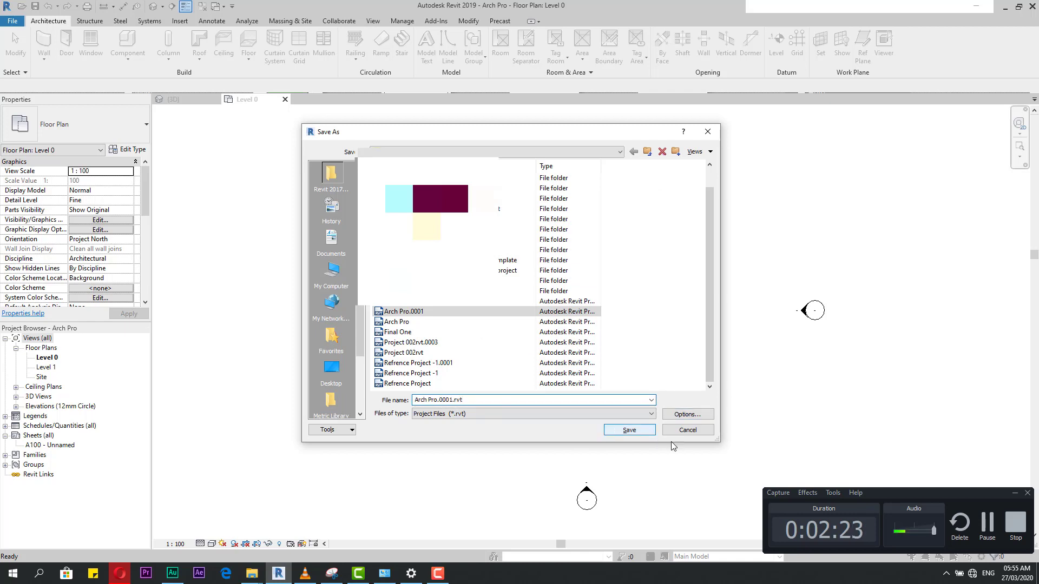
left_click(698, 435)
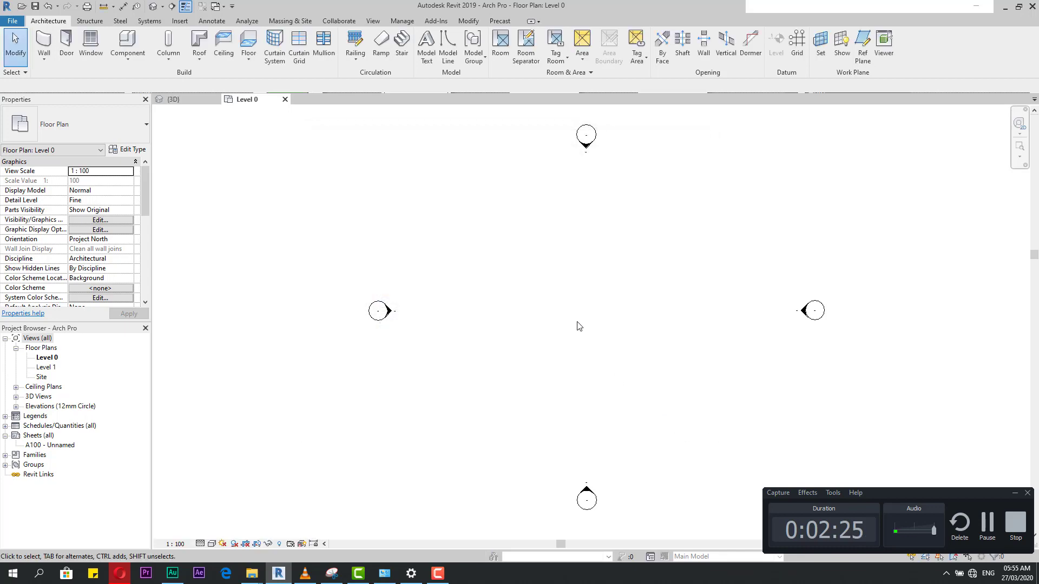
In the project units, set the rounding of the Length format to 2 decimal places with millimeters as the unit
scroll(621, 336, "down", 2)
scroll(595, 310, "up", 1)
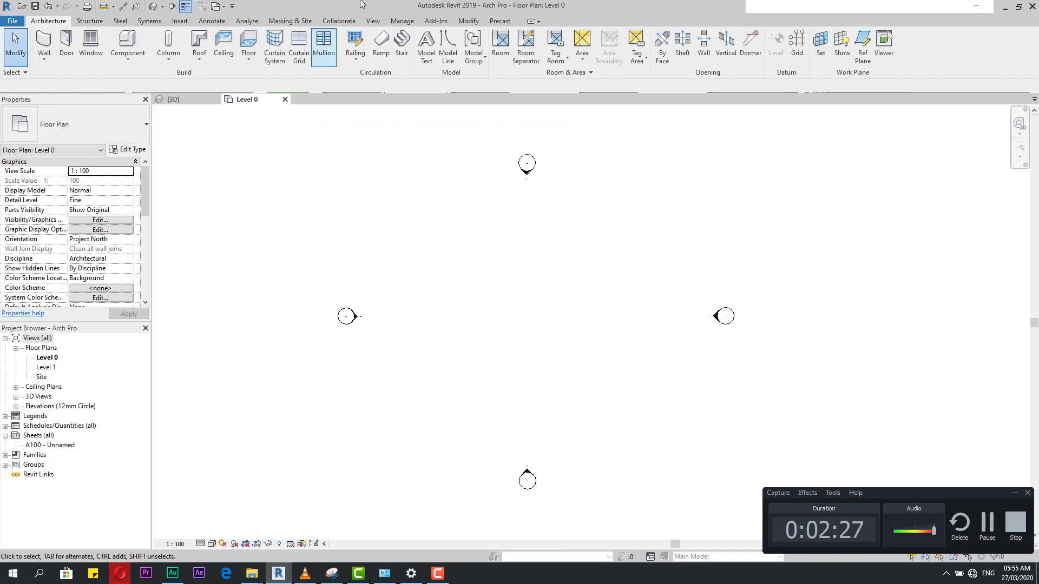
left_click(402, 21)
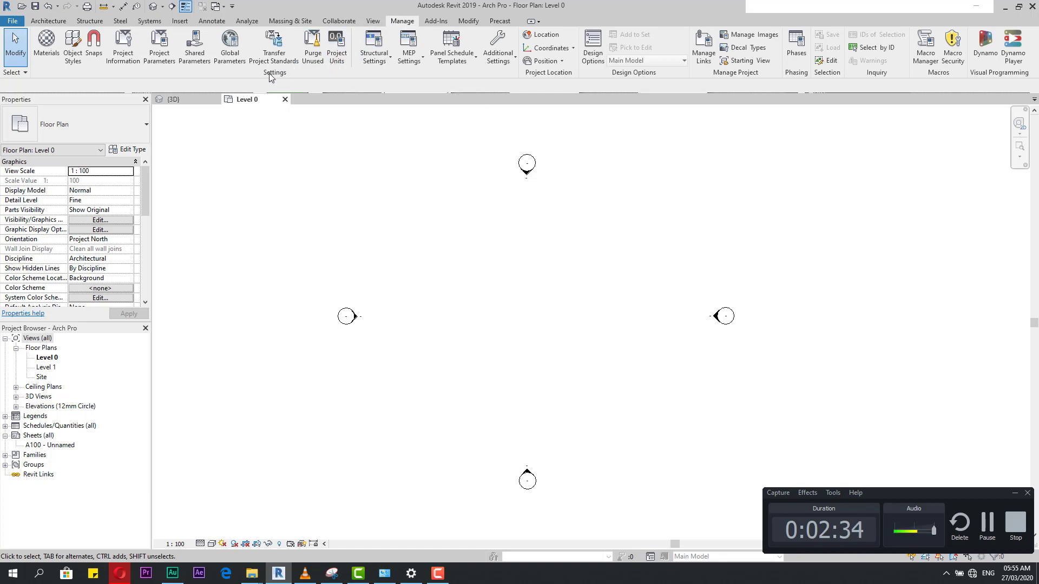
left_click(342, 59)
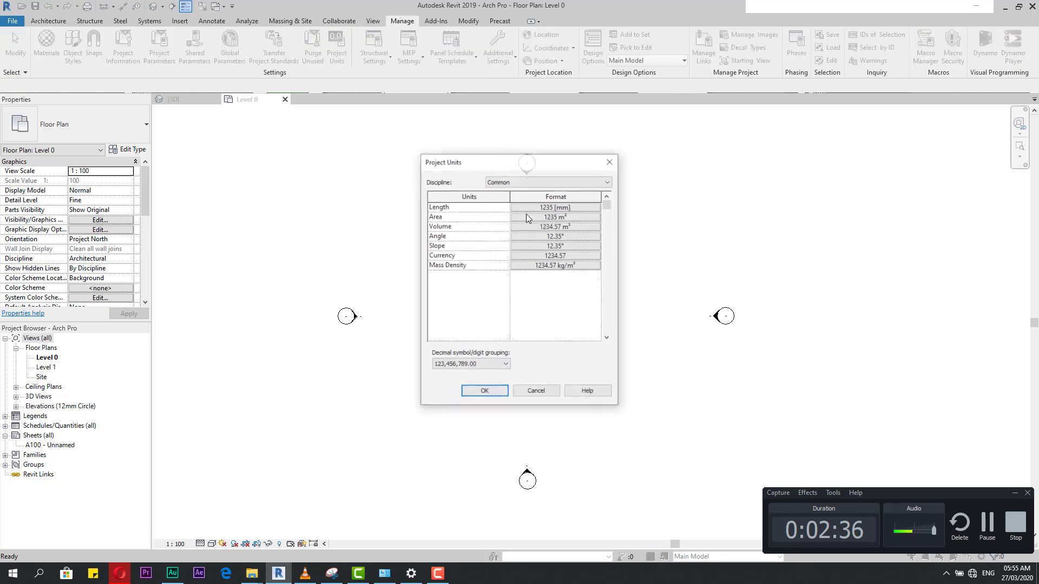
left_click_drag(515, 162, 515, 113)
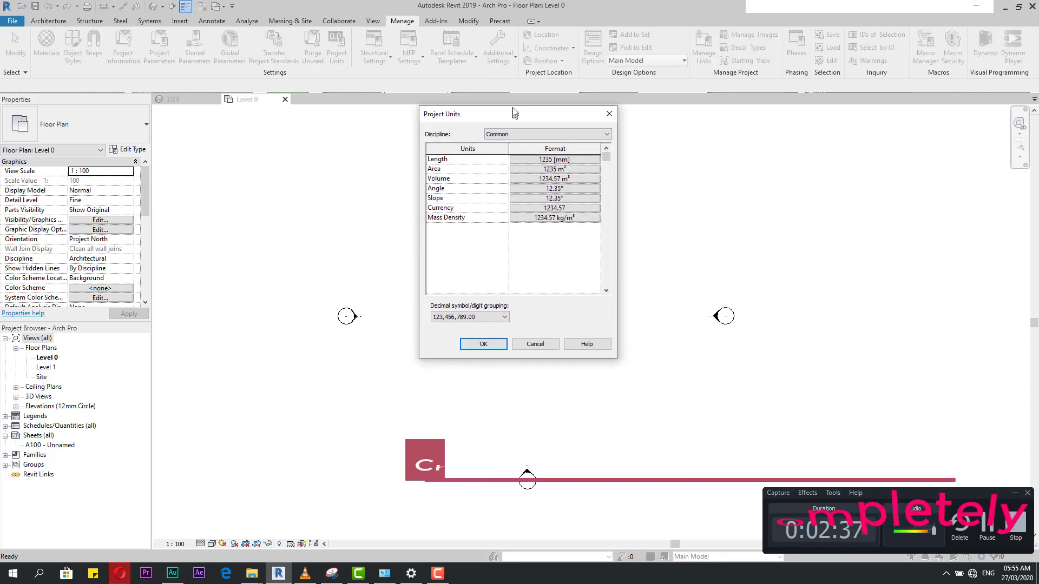
left_click(571, 157)
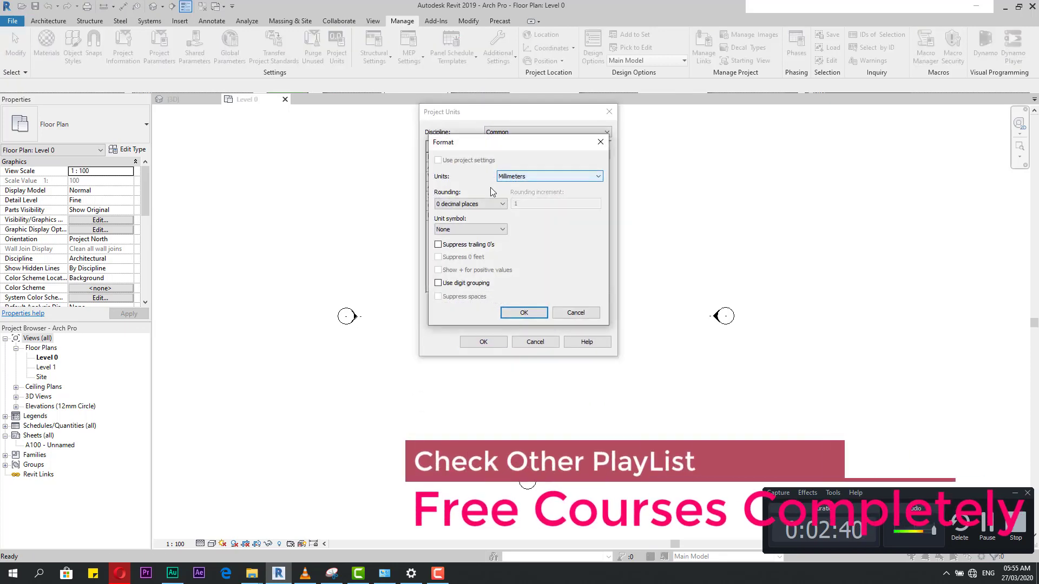
left_click(528, 177)
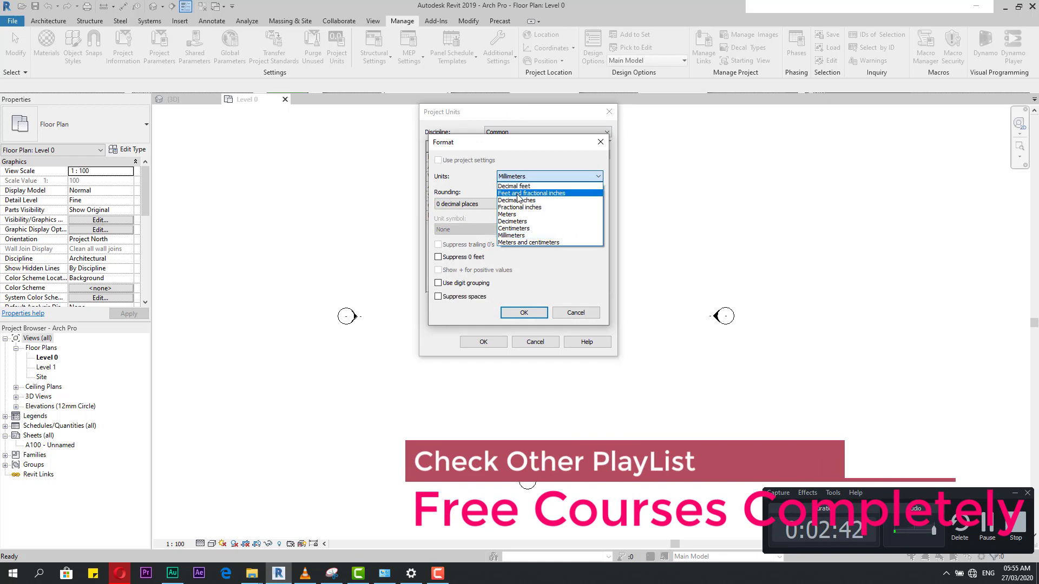
left_click(554, 177)
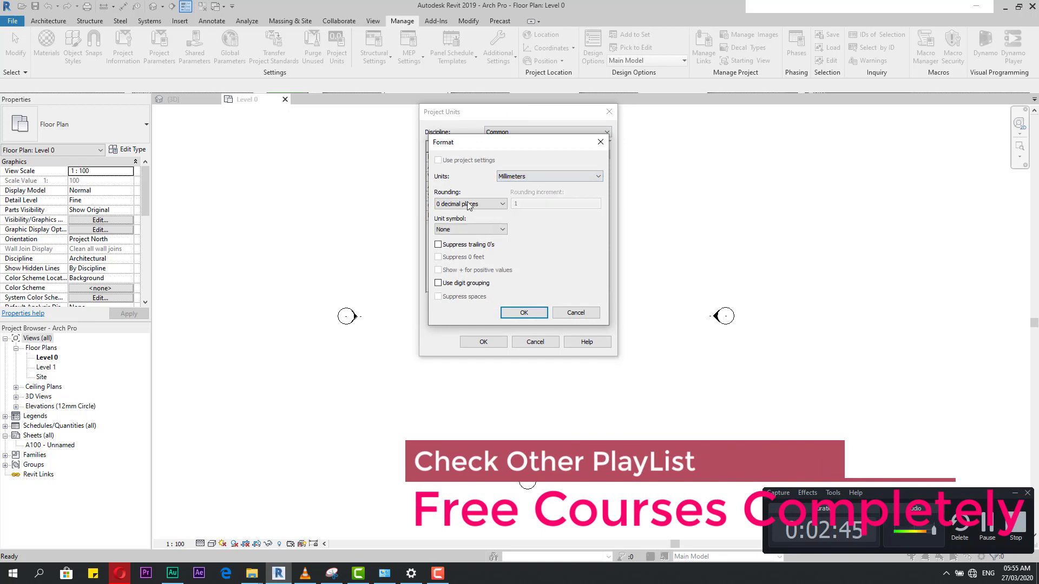
left_click(449, 204)
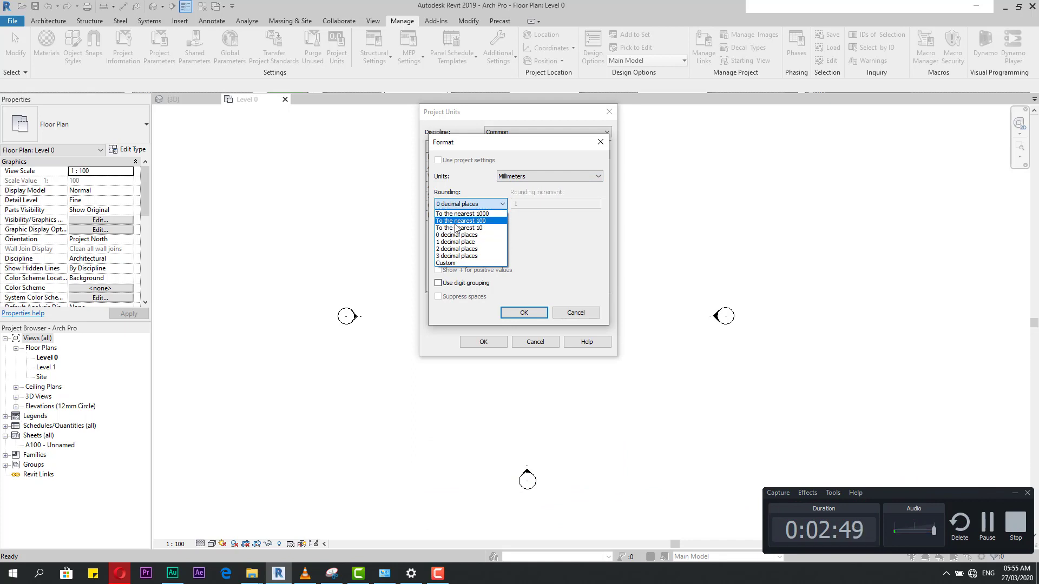
left_click(455, 249)
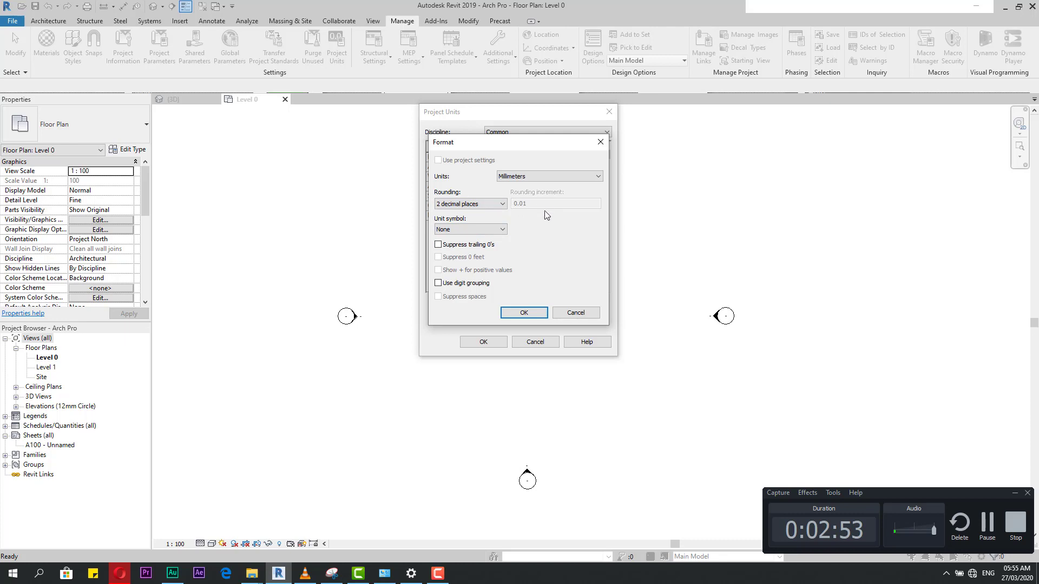
Set the unit symbol of the Length format to mm
left_click(476, 230)
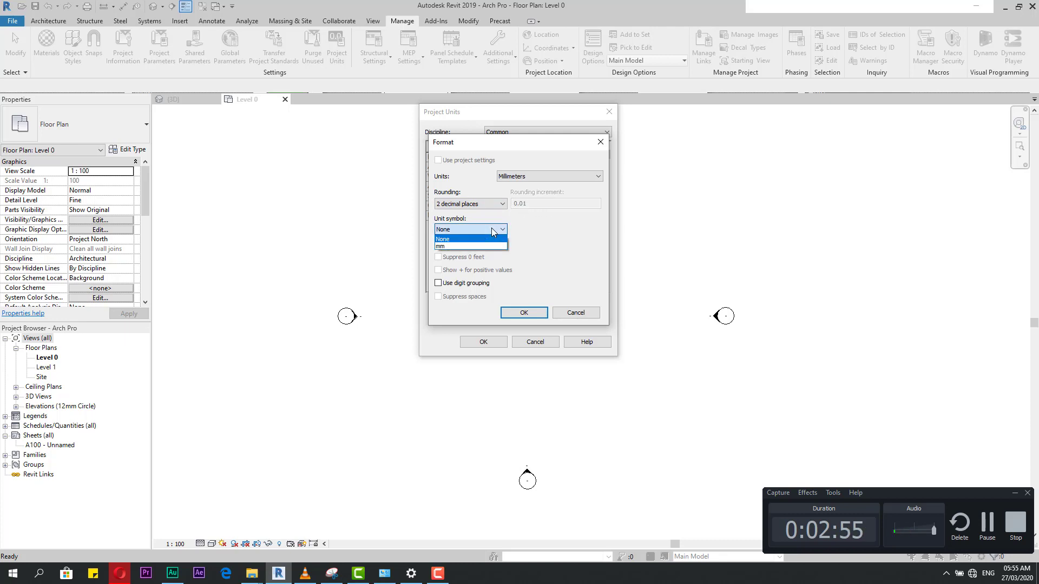
left_click(454, 242)
left_click(454, 229)
left_click(454, 232)
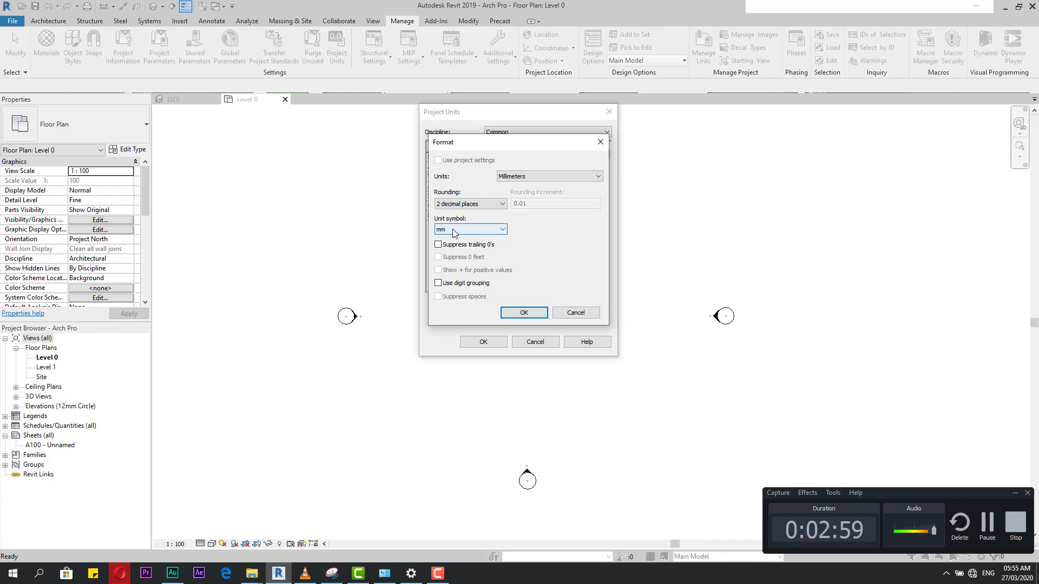
Try meters with the m symbol for the Length format, and return it to millimeters with the mm symbol
left_click(517, 178)
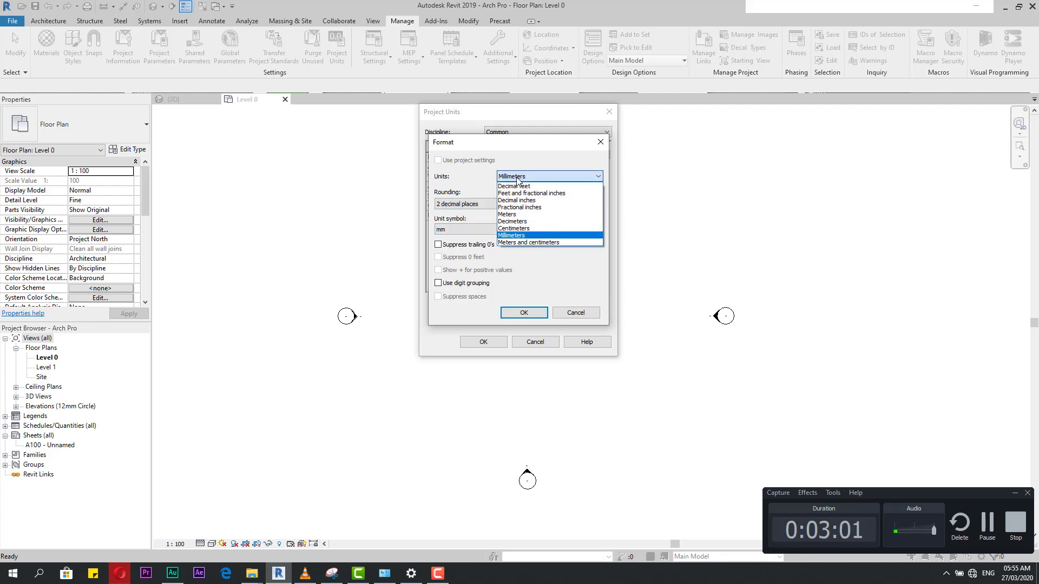
left_click(511, 214)
left_click(469, 231)
left_click(466, 231)
left_click(518, 178)
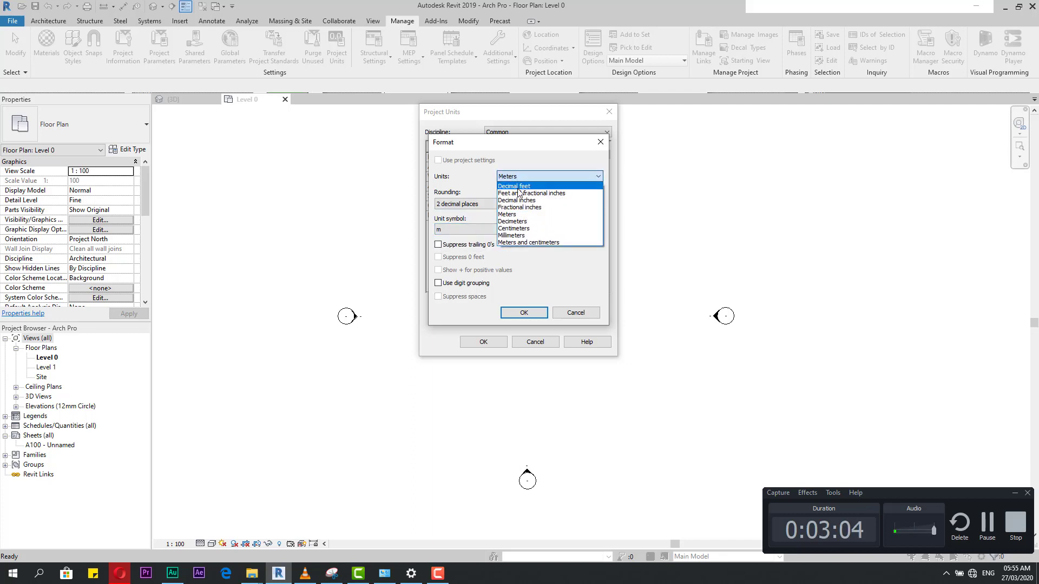
left_click(511, 235)
left_click(458, 231)
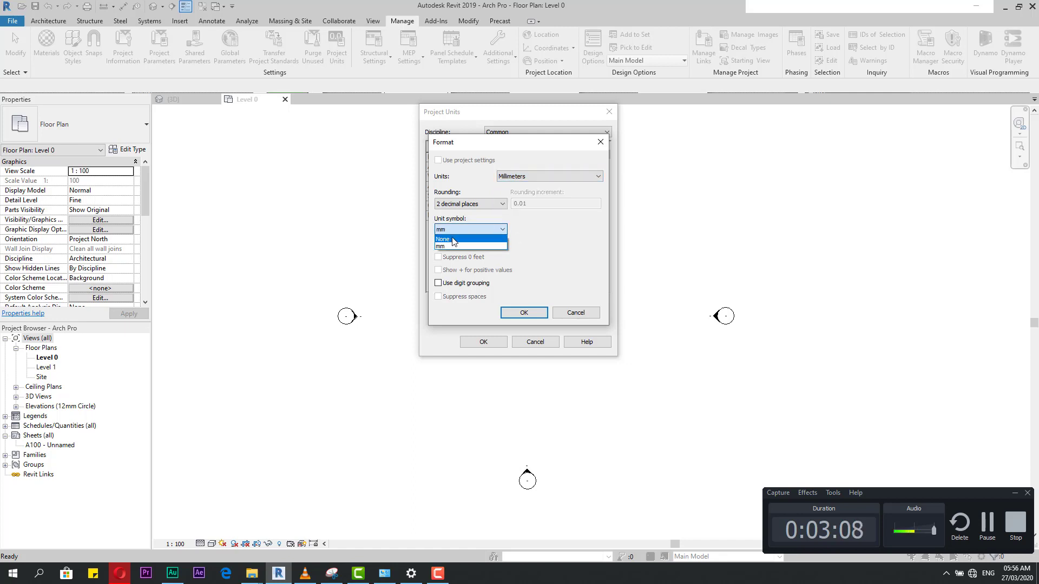
left_click(443, 247)
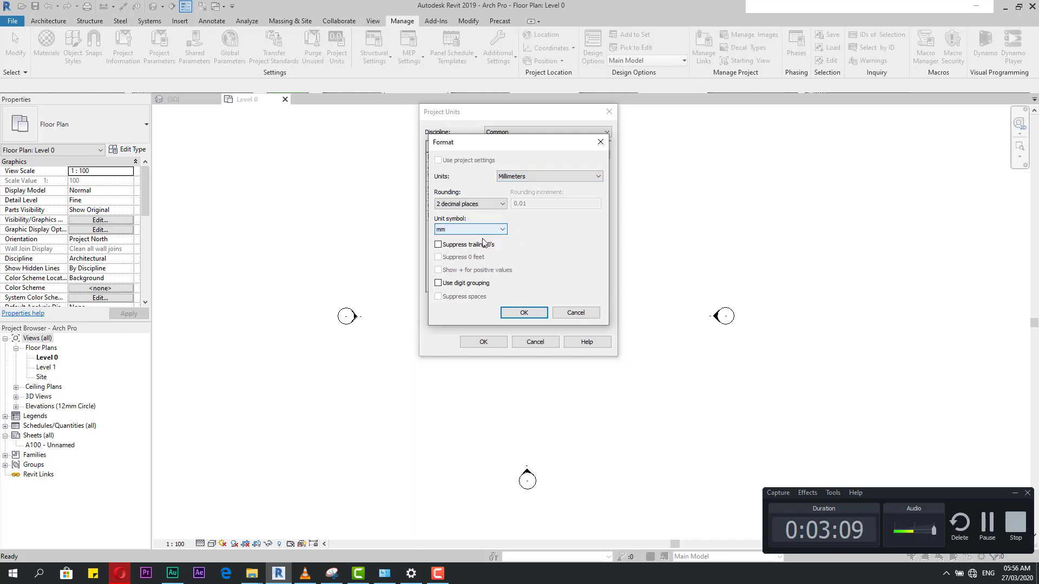
Accept the Length format, and view the Area format settings without changing them
left_click(542, 315)
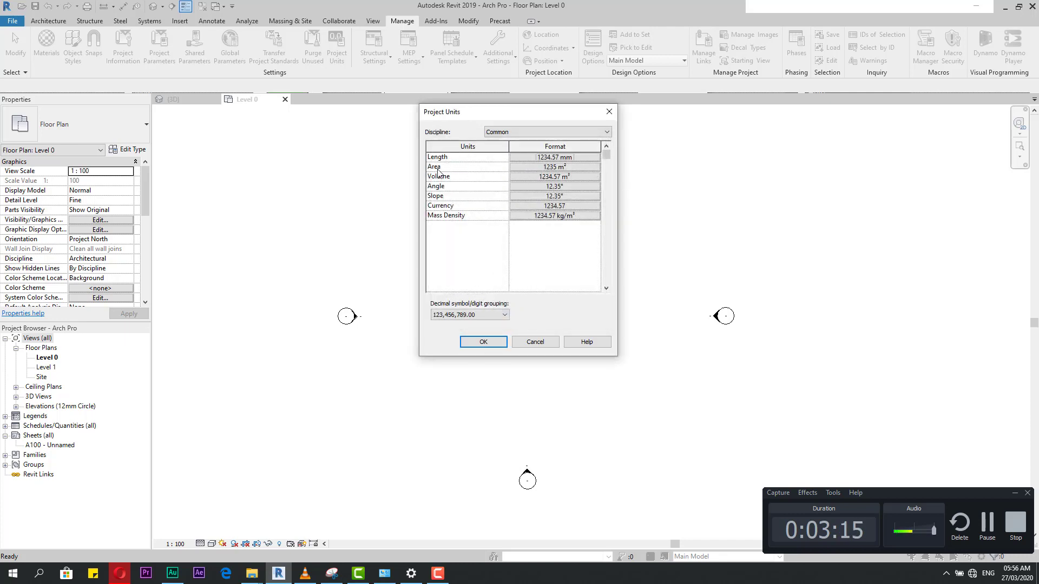
left_click(527, 168)
left_click_drag(522, 147, 281, 122)
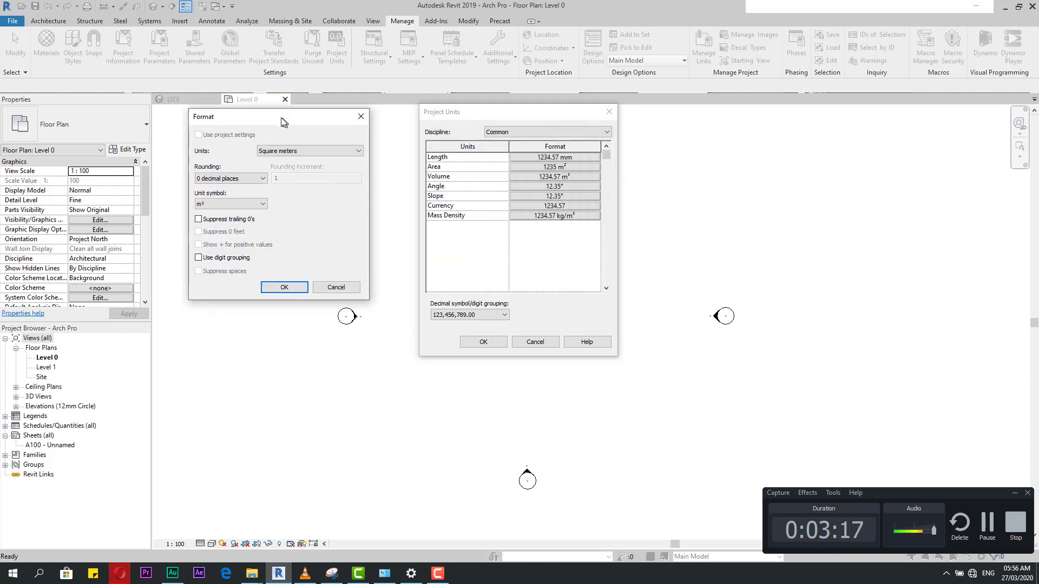
left_click(358, 118)
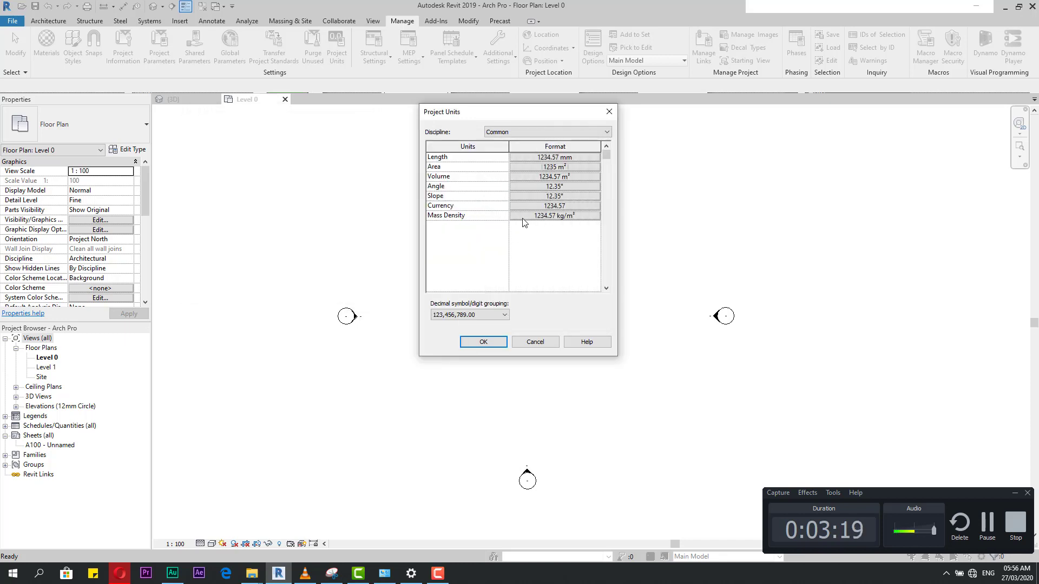
View the disciplines available in the project units, and close the unit settings
left_click(508, 134)
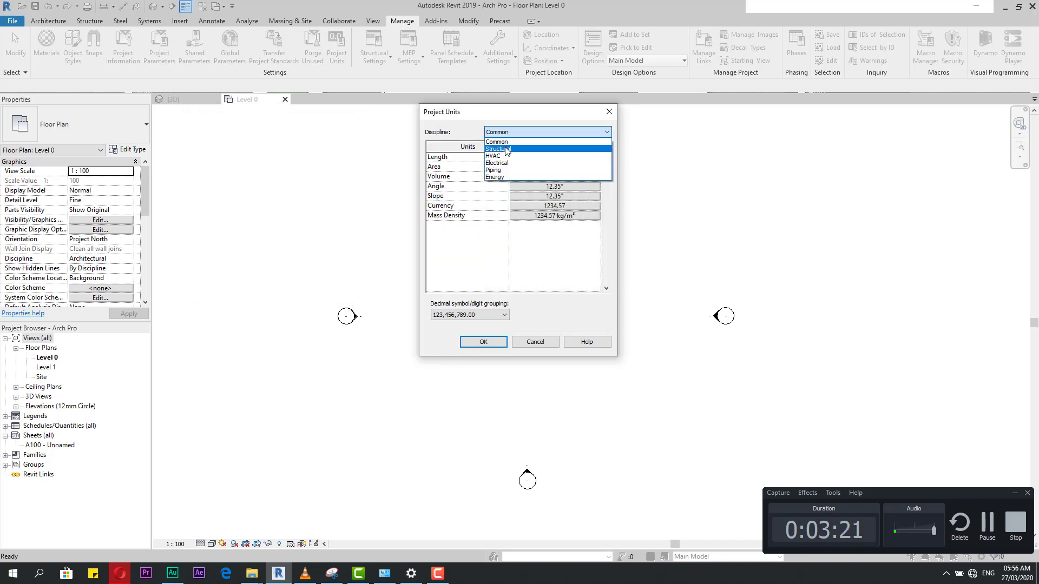
left_click(508, 149)
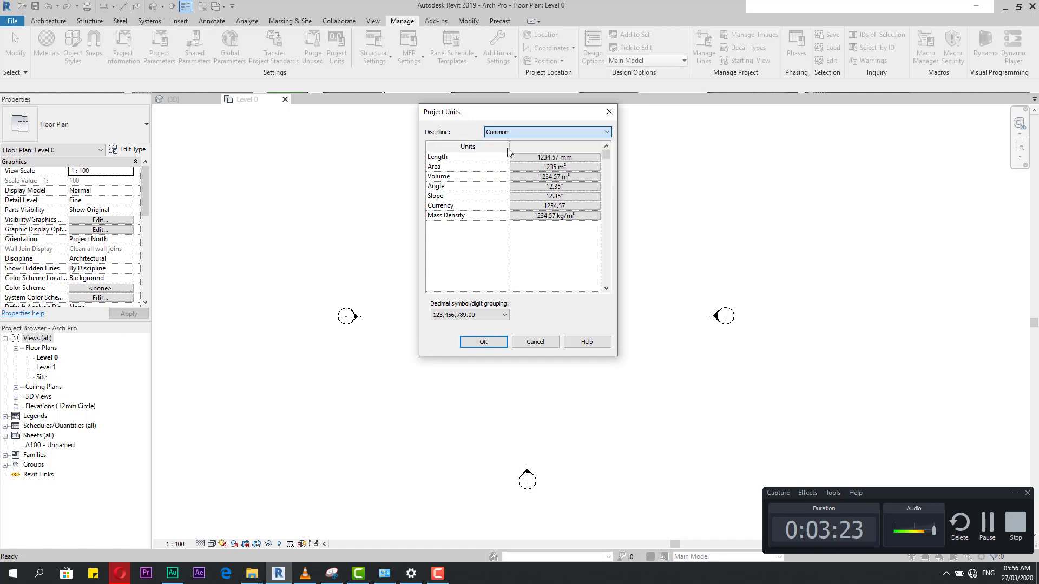
left_click(609, 112)
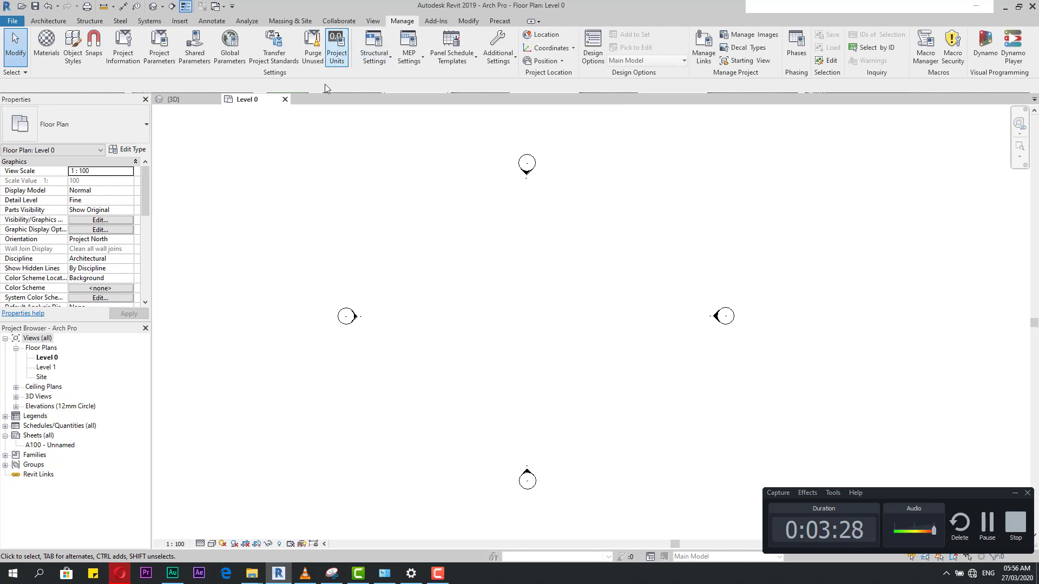
Review the parameters in the project information, from Identity Data down to the Other group, and leave without editing them
left_click(123, 63)
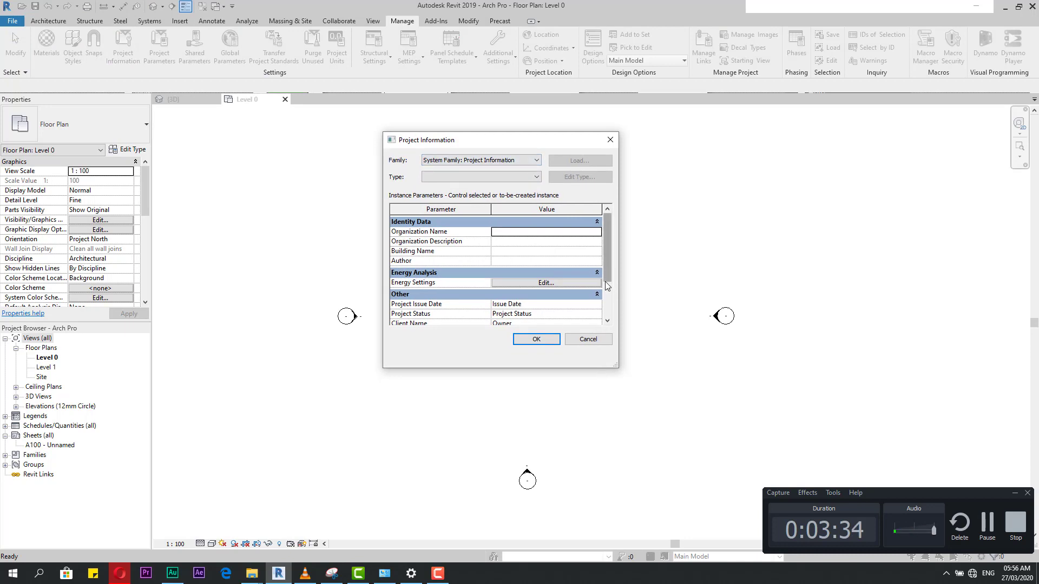
left_click_drag(607, 276, 607, 304)
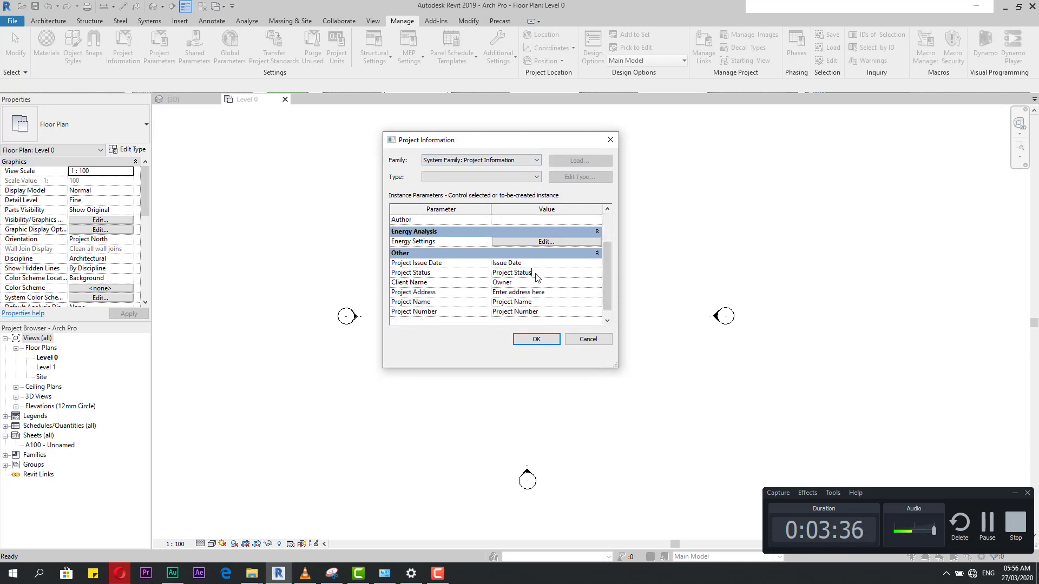
key("Escape")
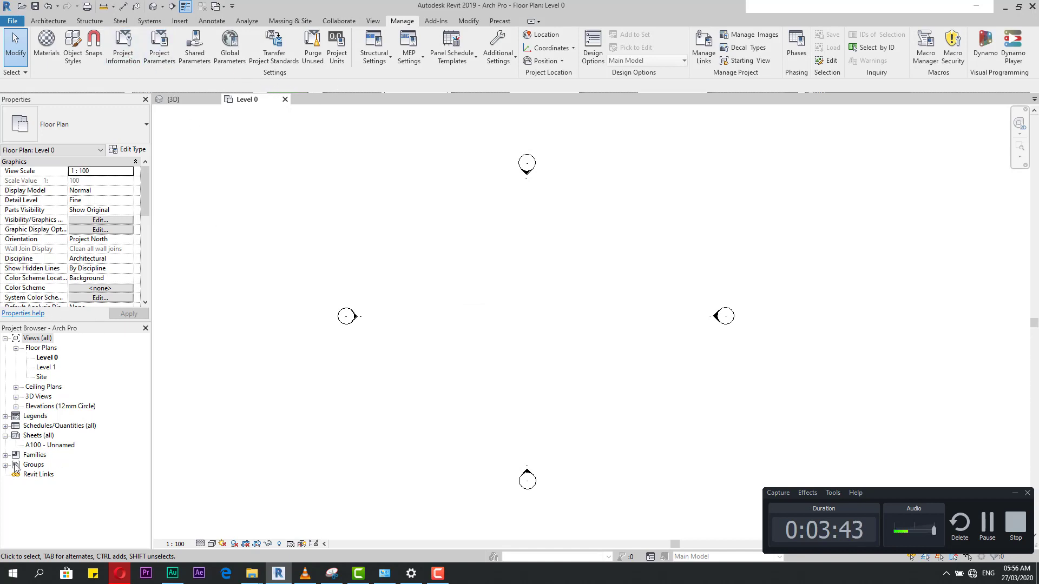
Open sheet A100 and examine the project, client and date fields of its title block up close
left_click(36, 447)
double_click(36, 447)
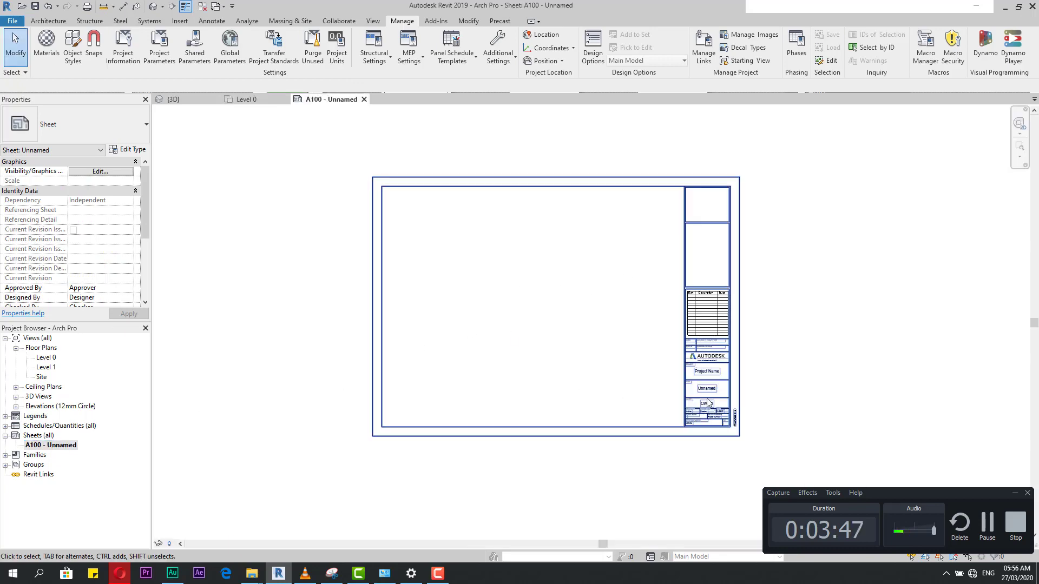
scroll(714, 403, "up", 6)
scroll(752, 464, "up", 3)
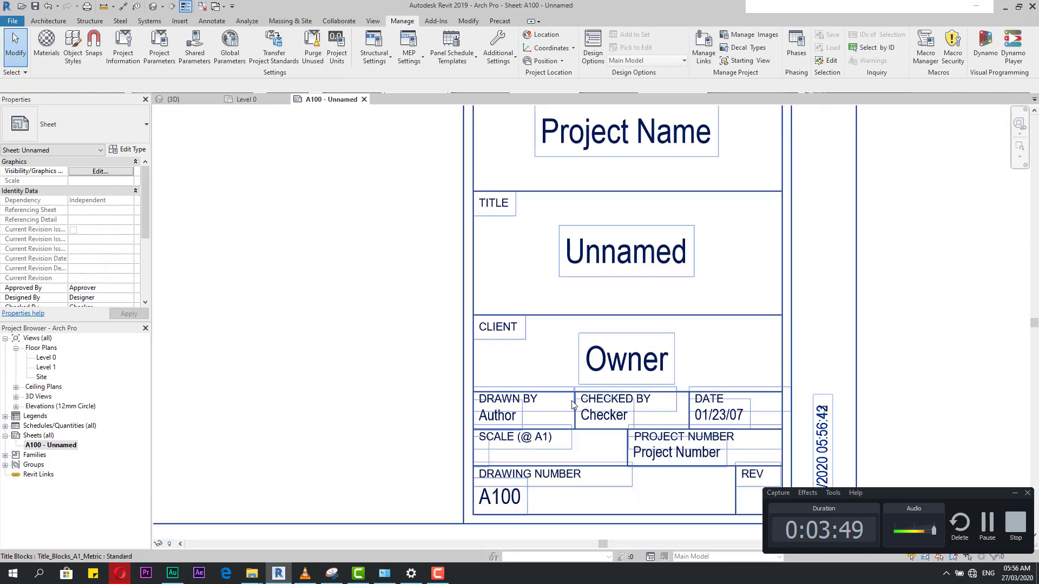
Set the Project Issue Date in the project information to 30/302020
left_click(123, 53)
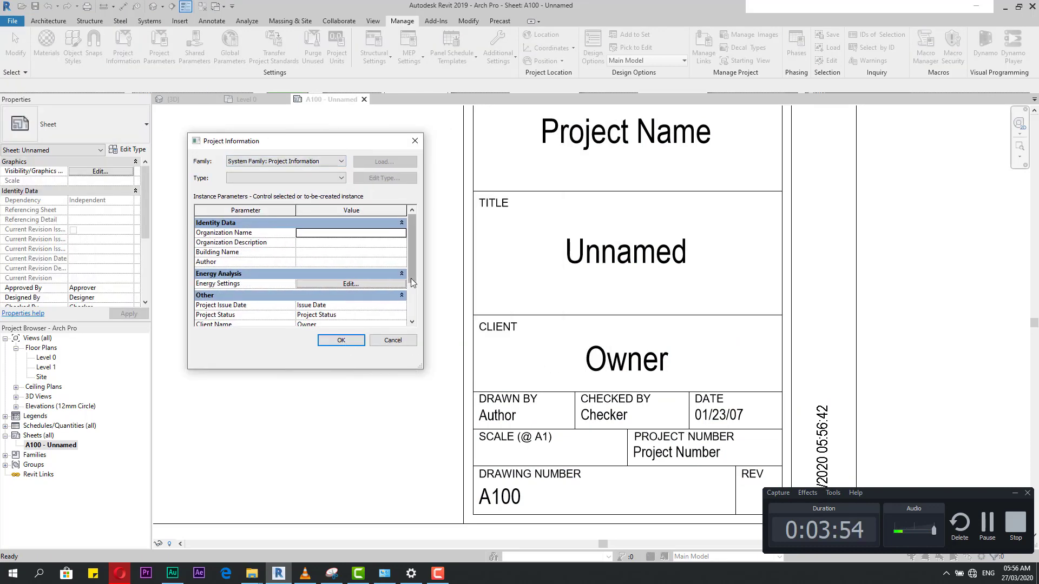
scroll(412, 287, "down", 1)
left_click(340, 294)
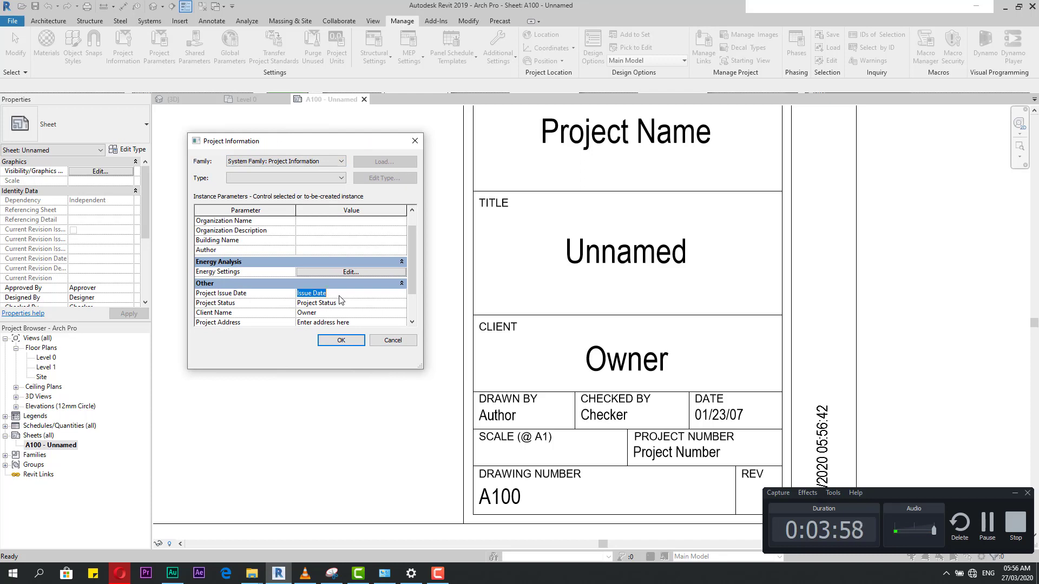
type("30")
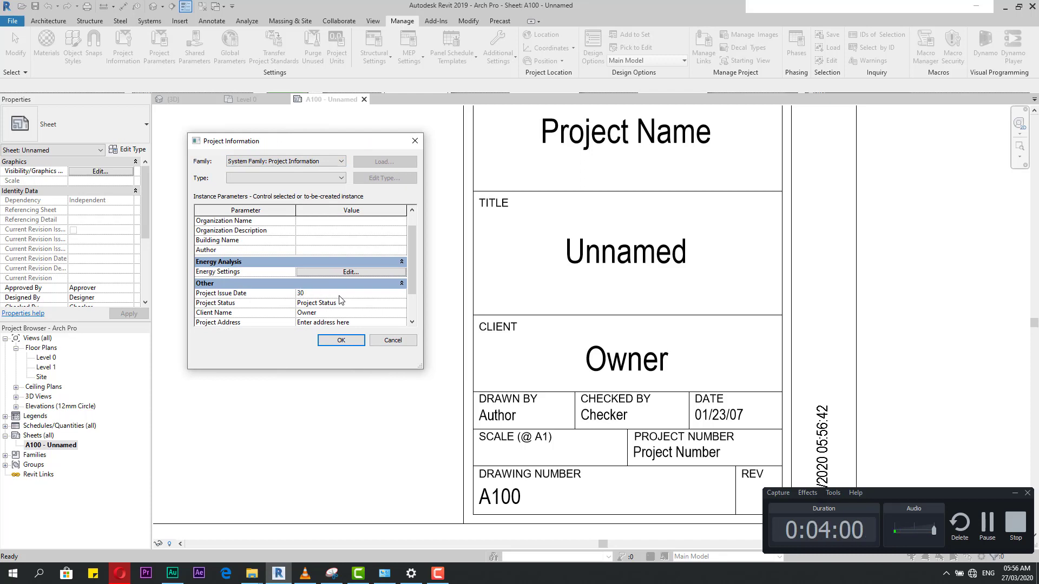
type("/302020")
left_click(341, 340)
Check the A100 title block, and set the Project Number in the project information to 1010
scroll(604, 418, "down", 2)
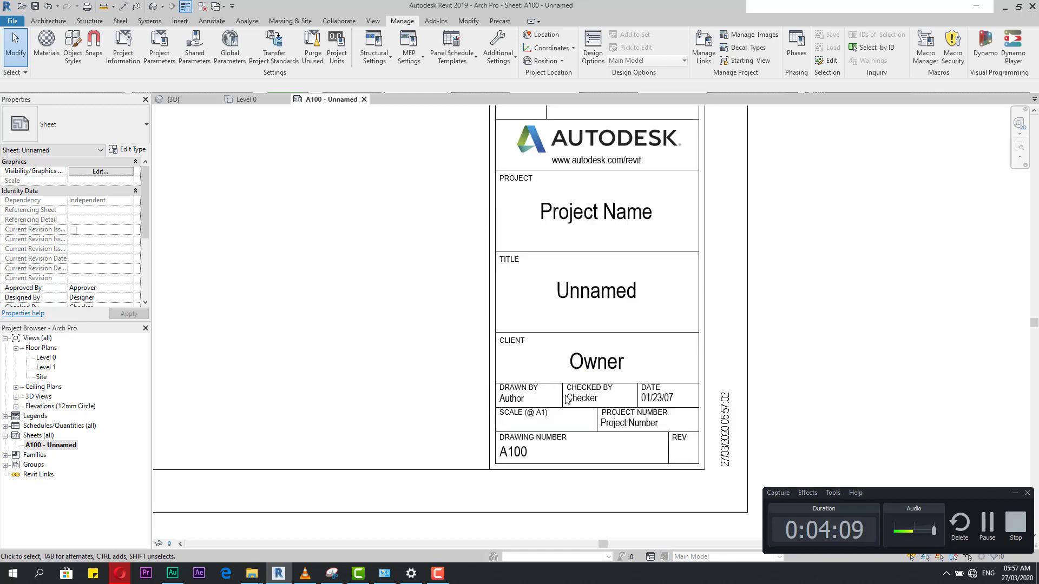
scroll(623, 405, "up", 3)
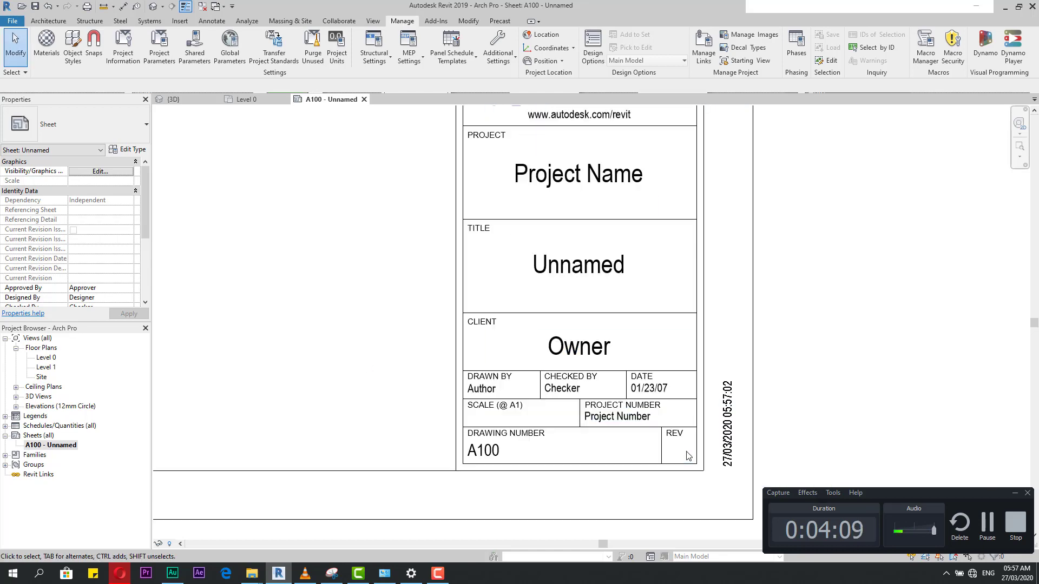
left_click(123, 47)
left_click_drag(409, 276, 409, 310)
left_click(322, 264)
left_click(347, 294)
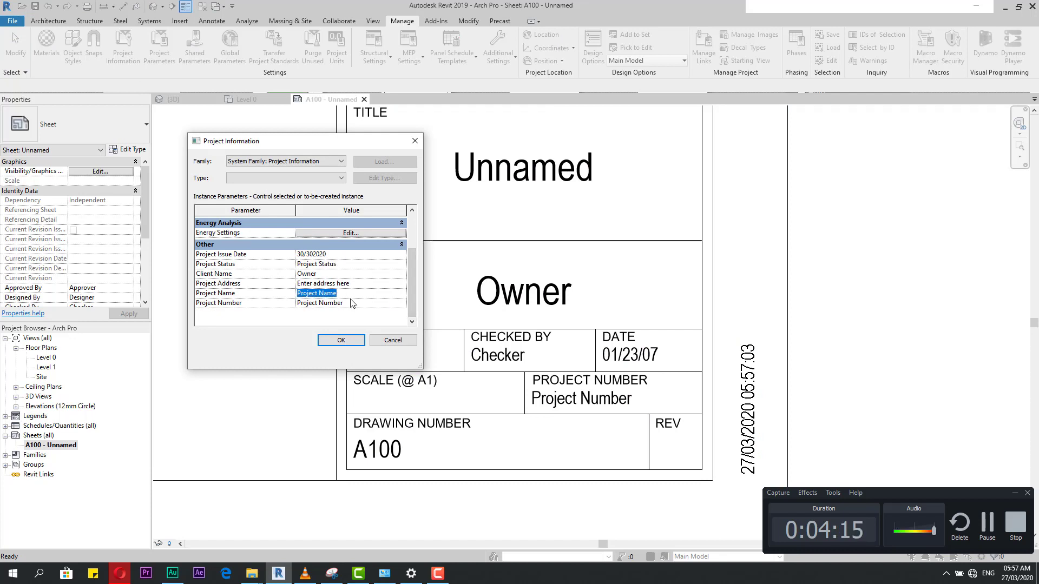
left_click(351, 303)
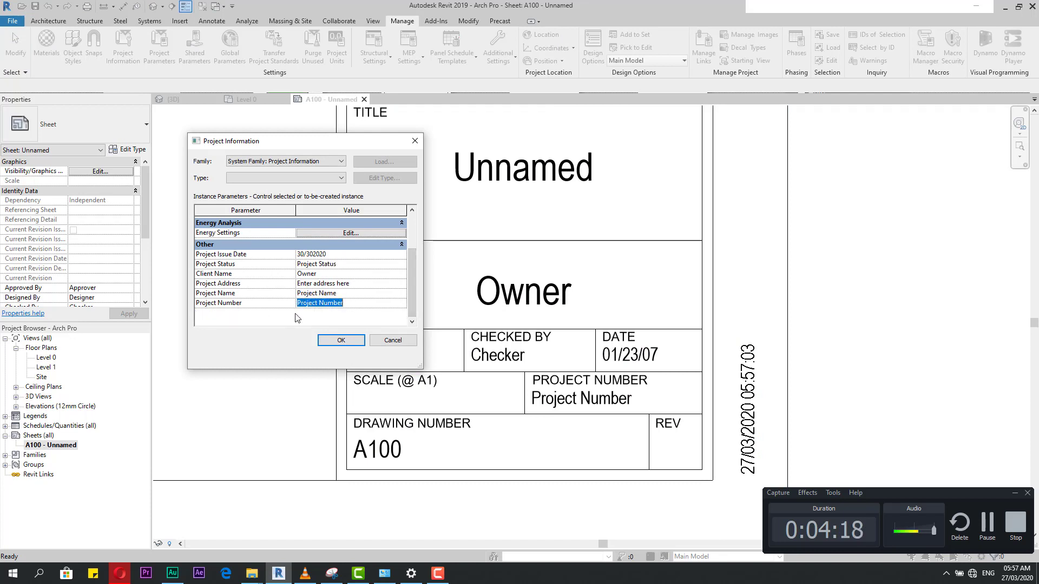
type("1010")
left_click(337, 339)
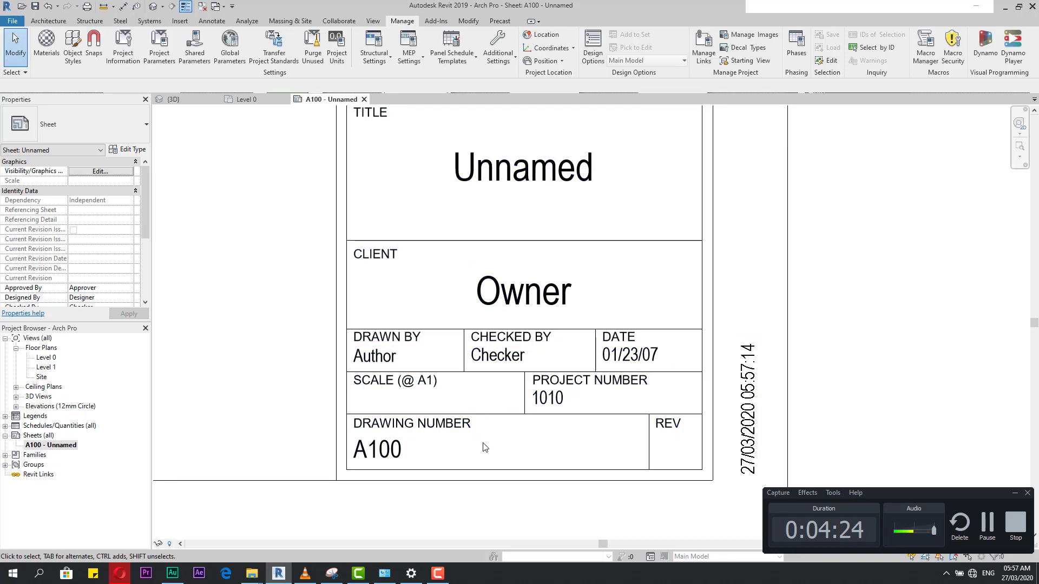
Open the sheet title in the A100 title block for editing, and leave it without entering a new title
scroll(482, 448, "down", 3)
scroll(488, 429, "up", 3)
scroll(489, 429, "down", 5)
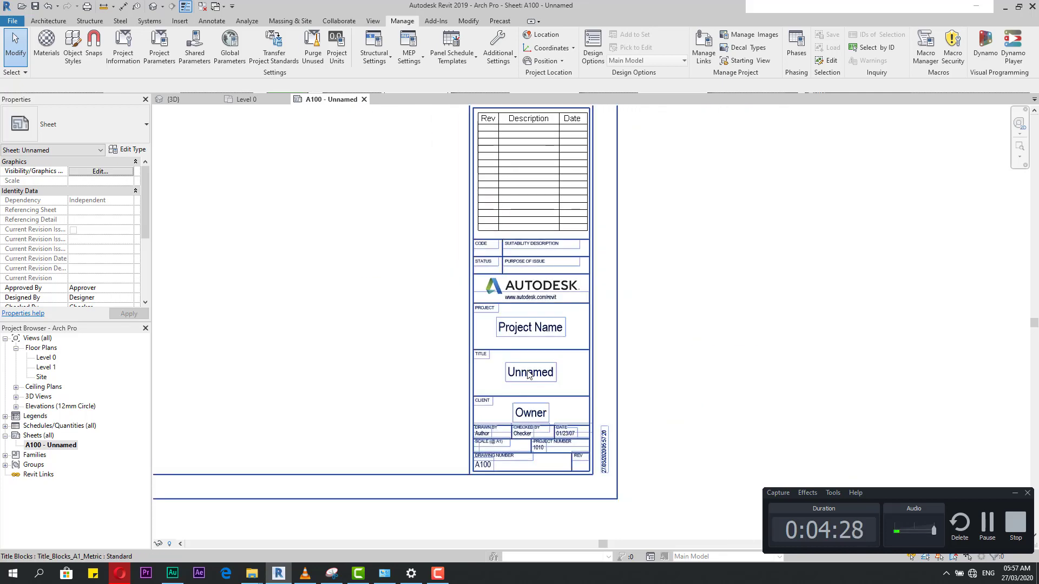
double_click(529, 375)
scroll(519, 346, "up", 4)
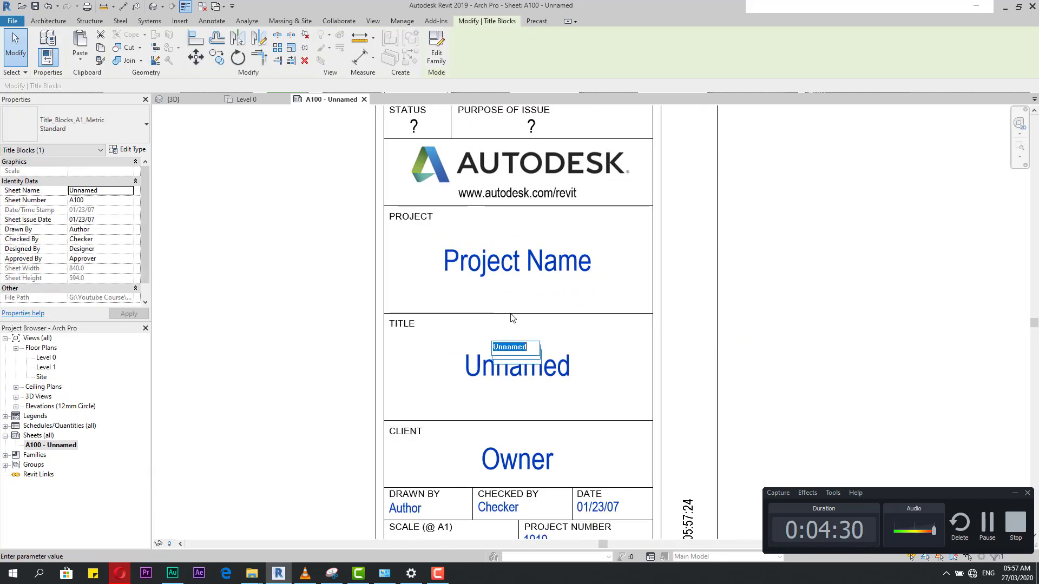
scroll(513, 318, "down", 2)
left_click(738, 382)
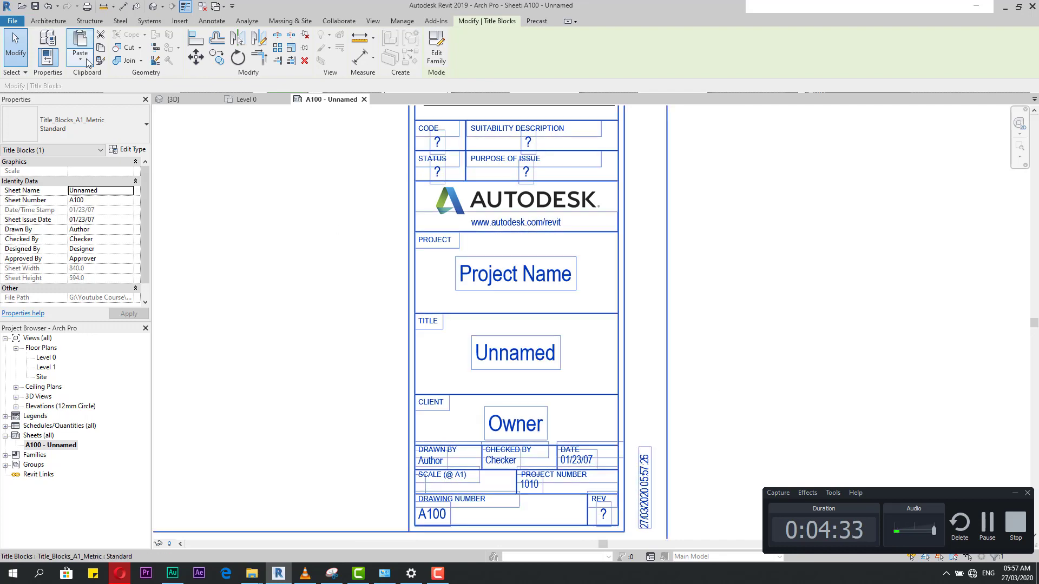
Reopen and close the project information with the title block deselected, and view the list of additional settings
left_click(404, 22)
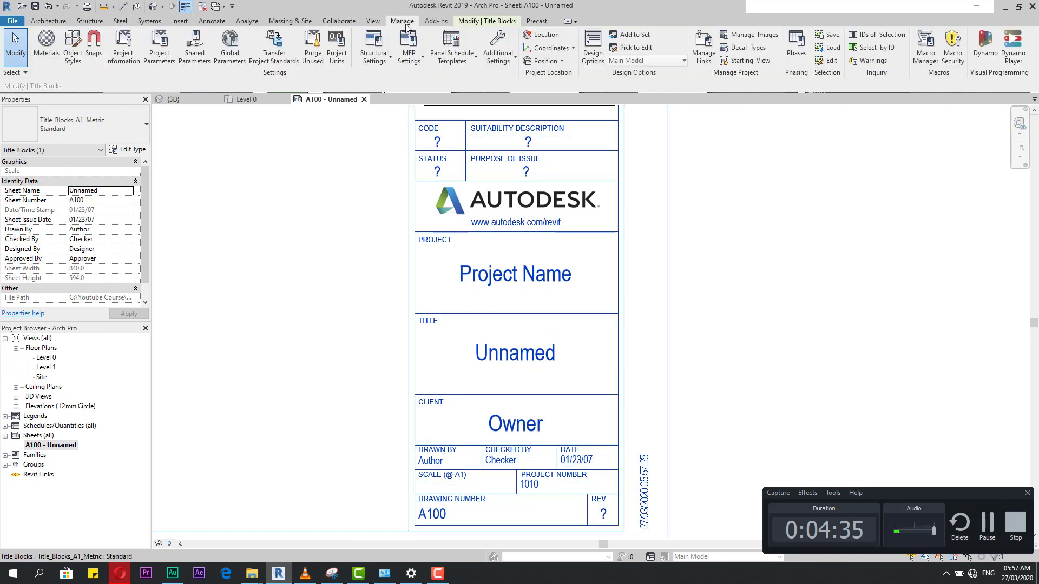
left_click(123, 46)
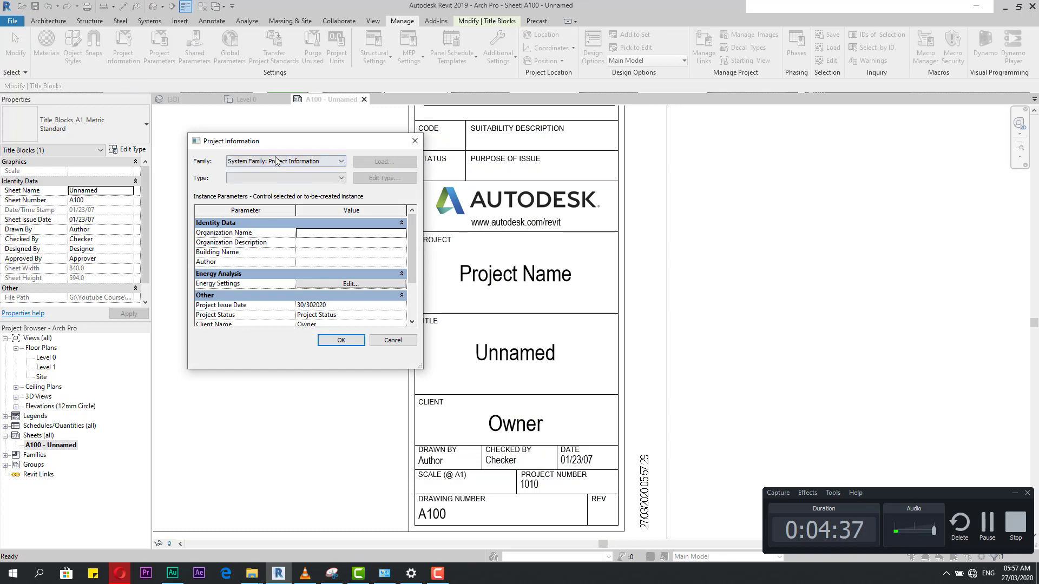
key("Escape")
key("Escape")
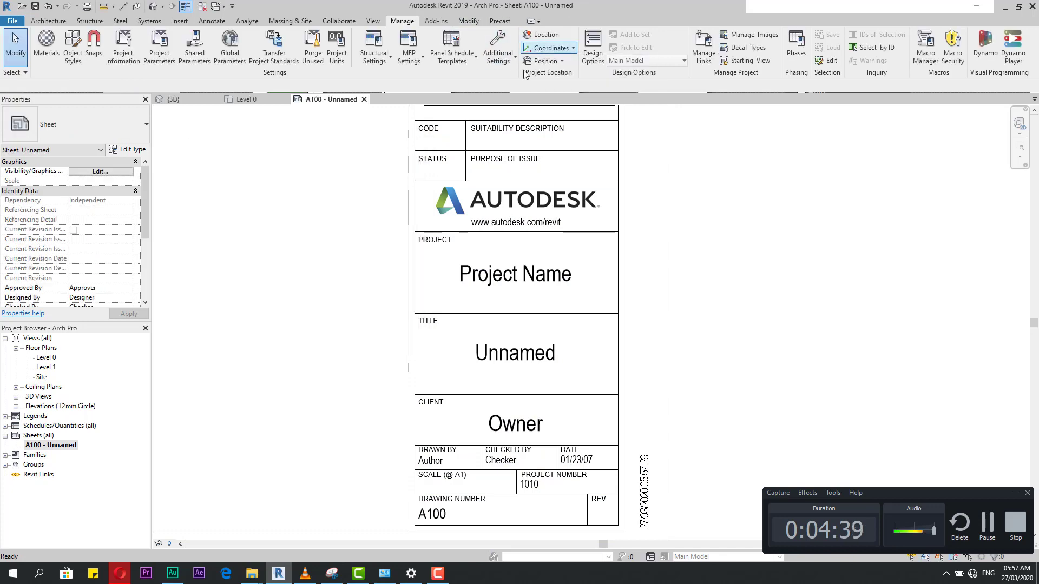
left_click(502, 69)
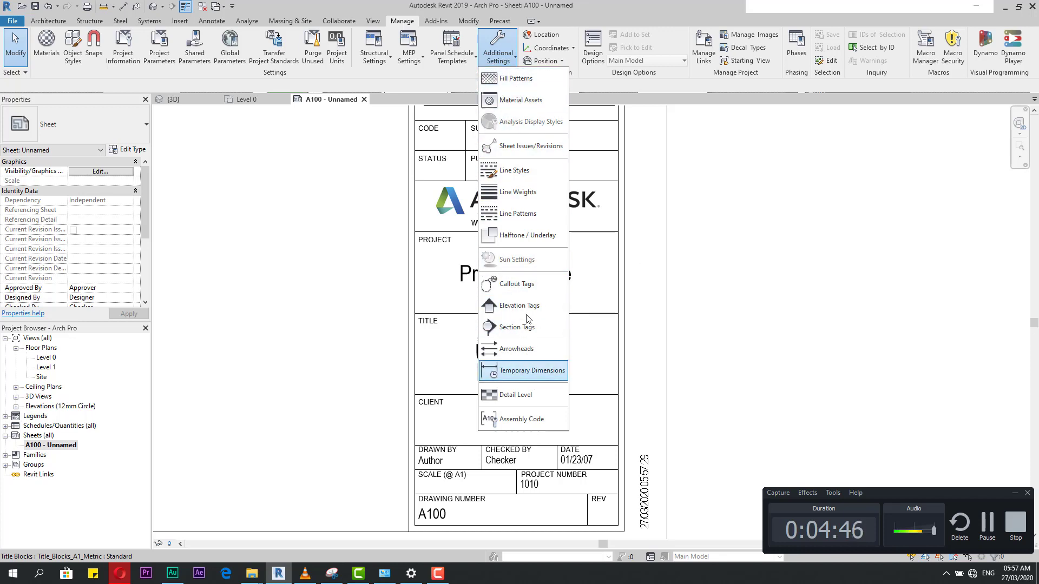
left_click(721, 226)
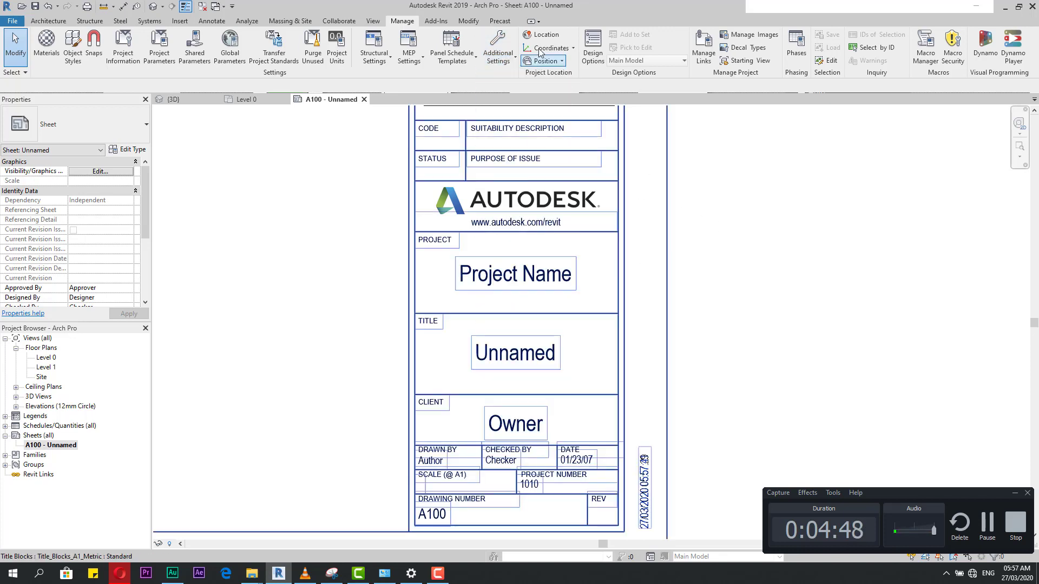
View the project address in the Location Weather and Site settings, and close them without applying a change
left_click(543, 36)
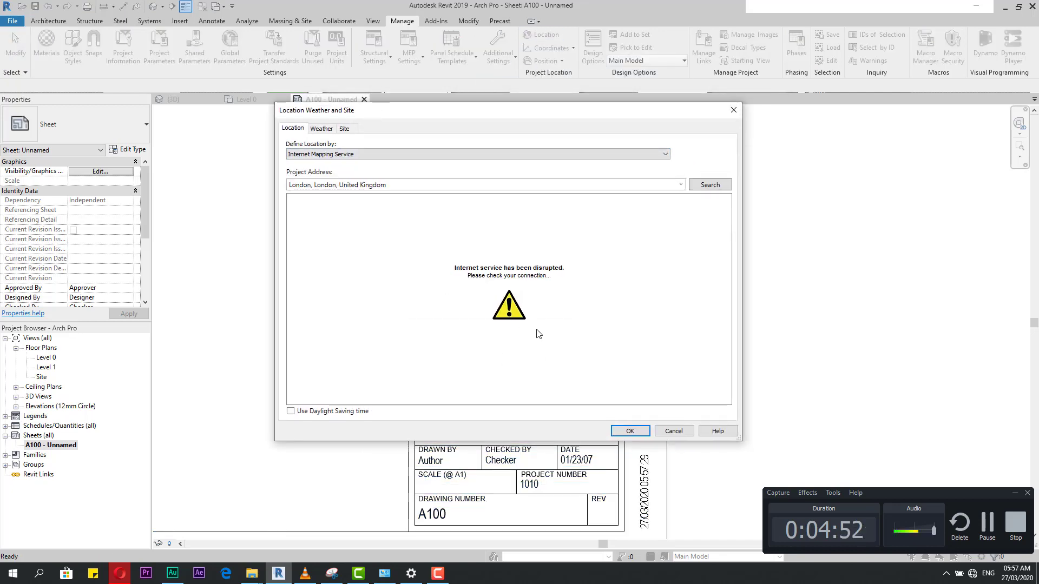
left_click(400, 183)
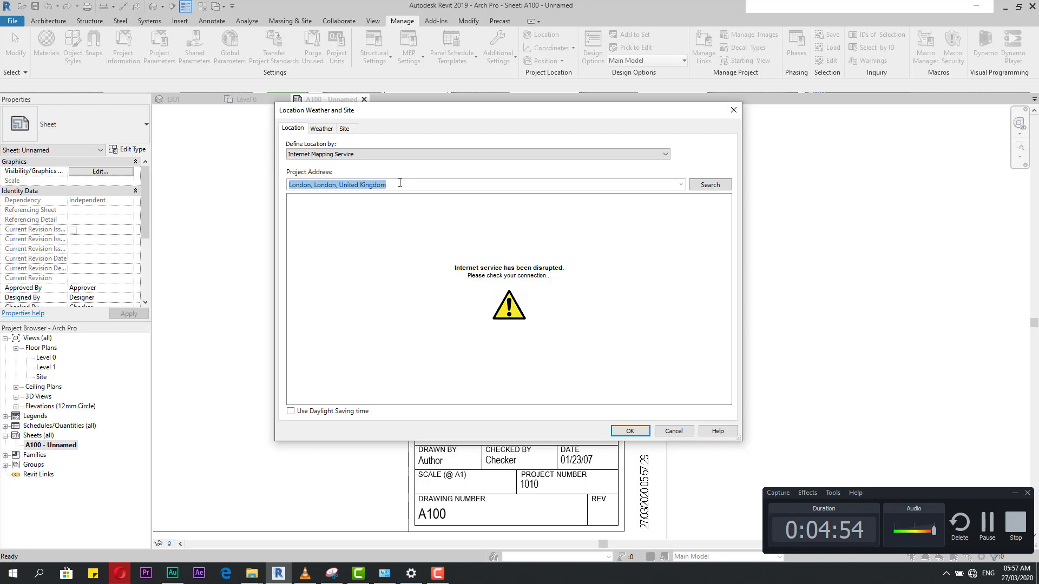
double_click(397, 184)
left_click(412, 185)
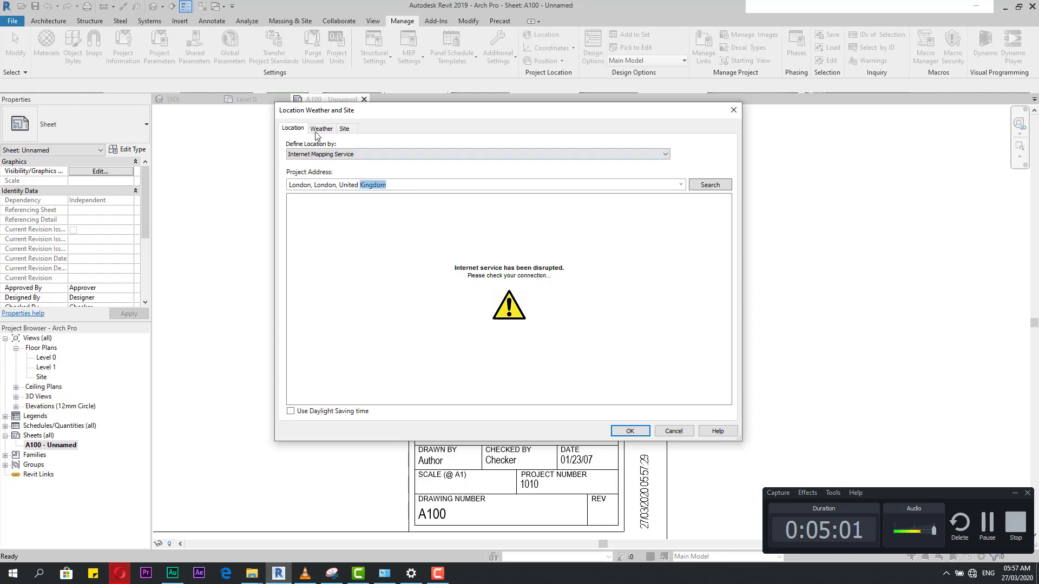
left_click(733, 111)
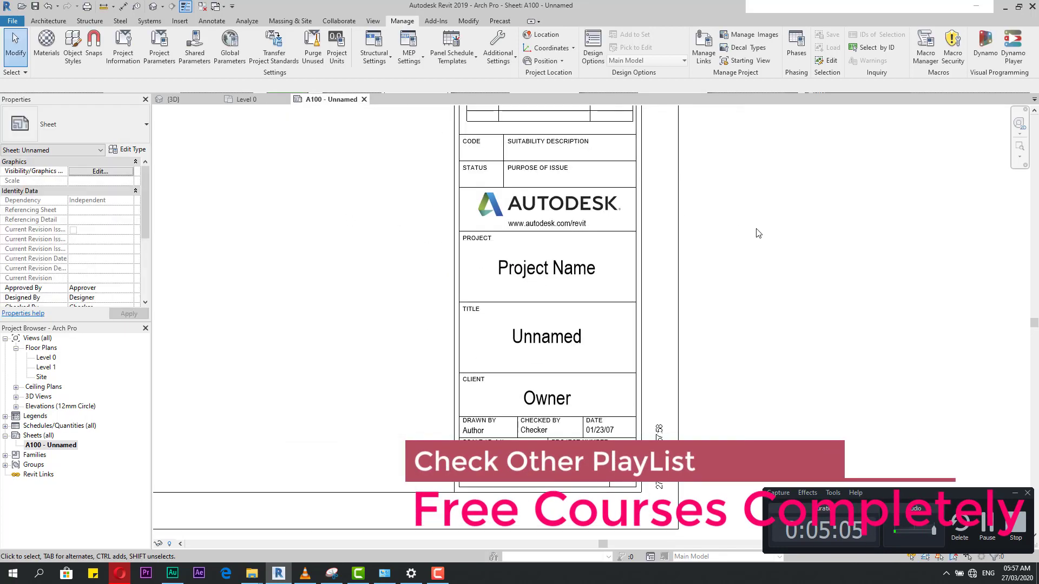